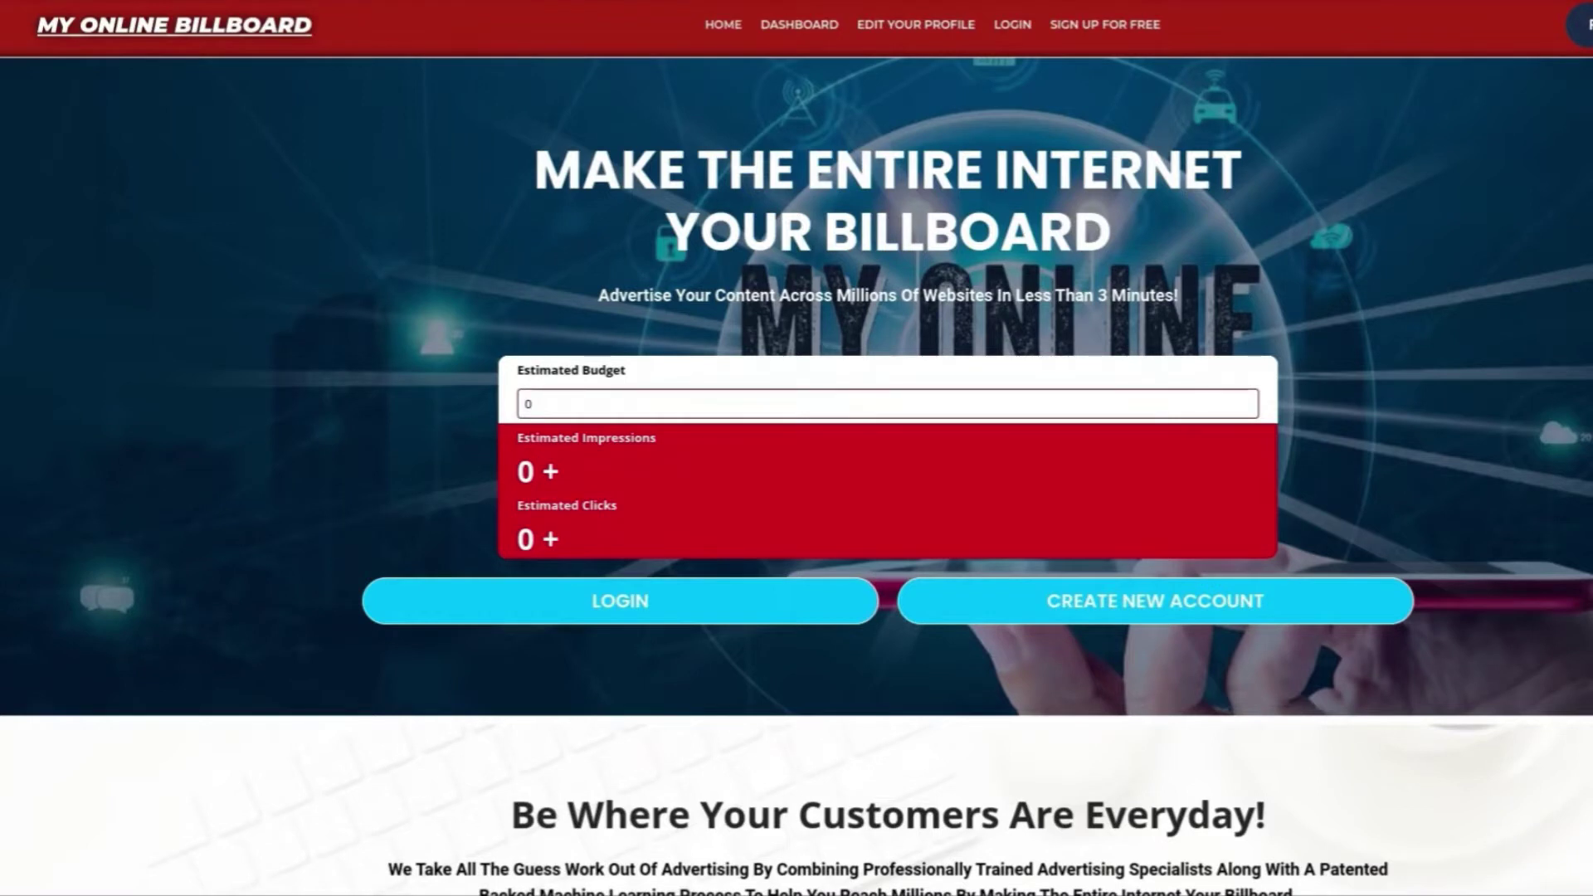
Log in to the advertiser account and dismiss Chrome's password breach warning
left_click(1165, 616)
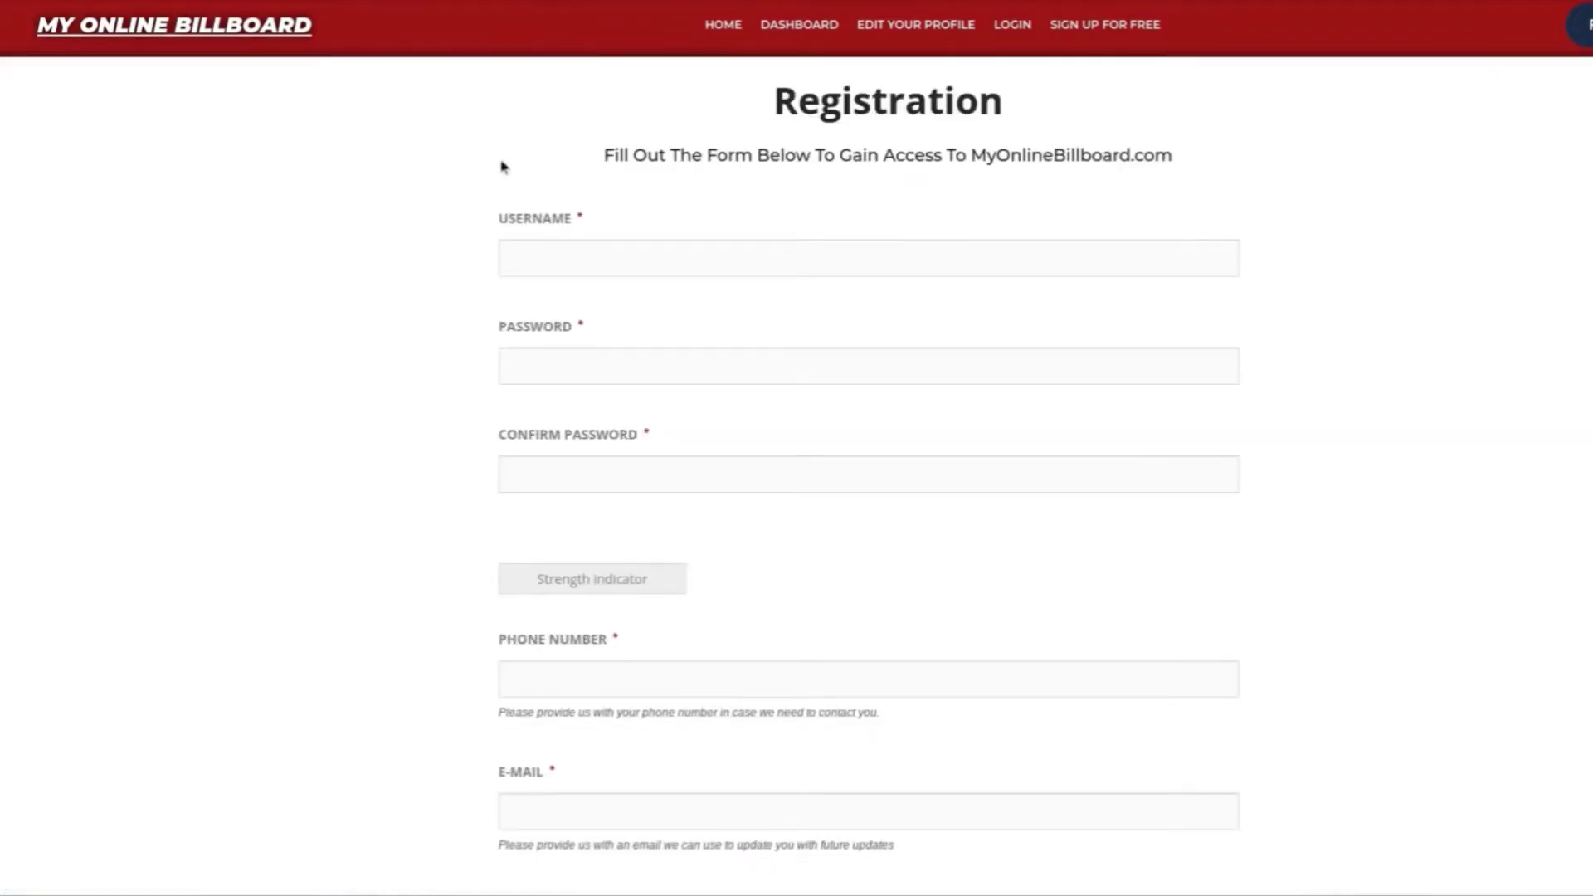
left_click(563, 267)
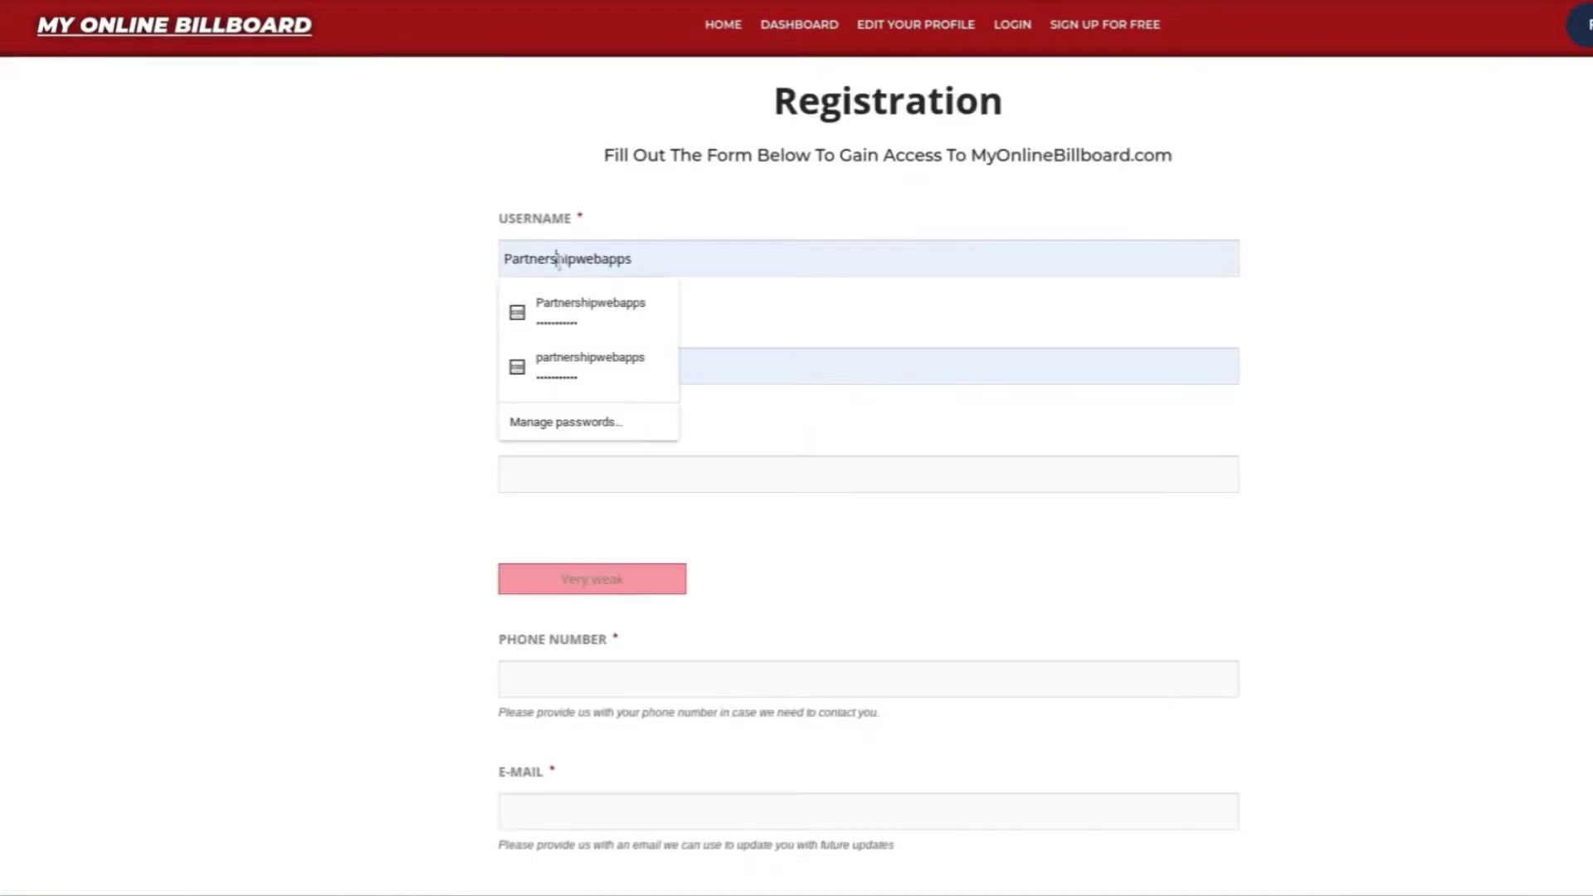
scroll(535, 474, "down", 5)
scroll(536, 475, "down", 1)
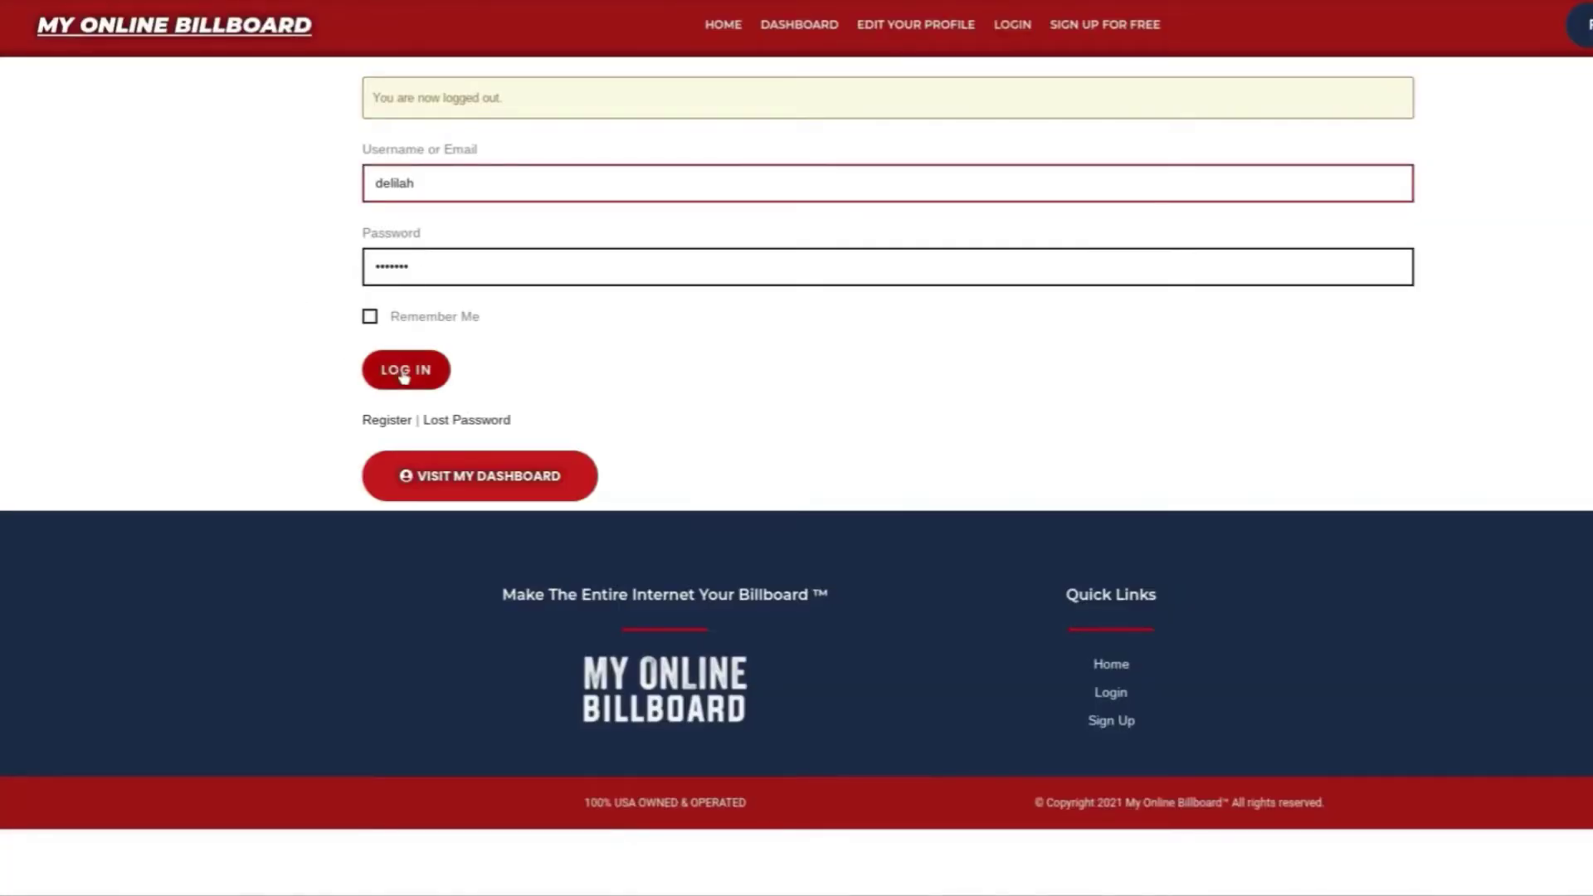
left_click(406, 373)
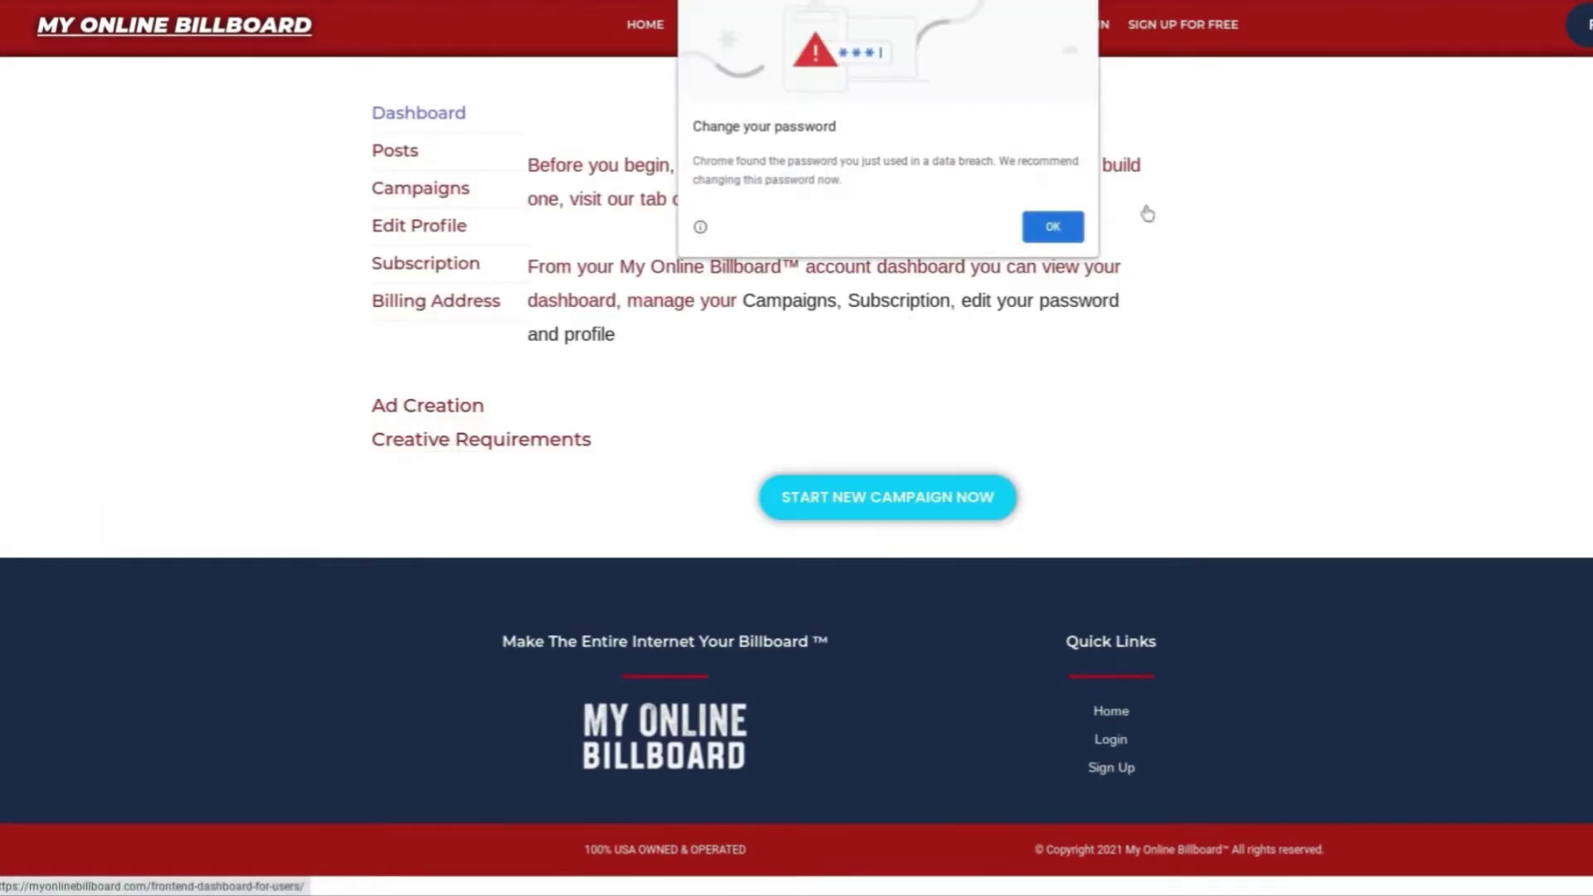
left_click(1052, 227)
Expand Creative Requirements to see ad sizes, the 1 MB file limit and PNG/JPEG/GIF types
left_click(413, 441)
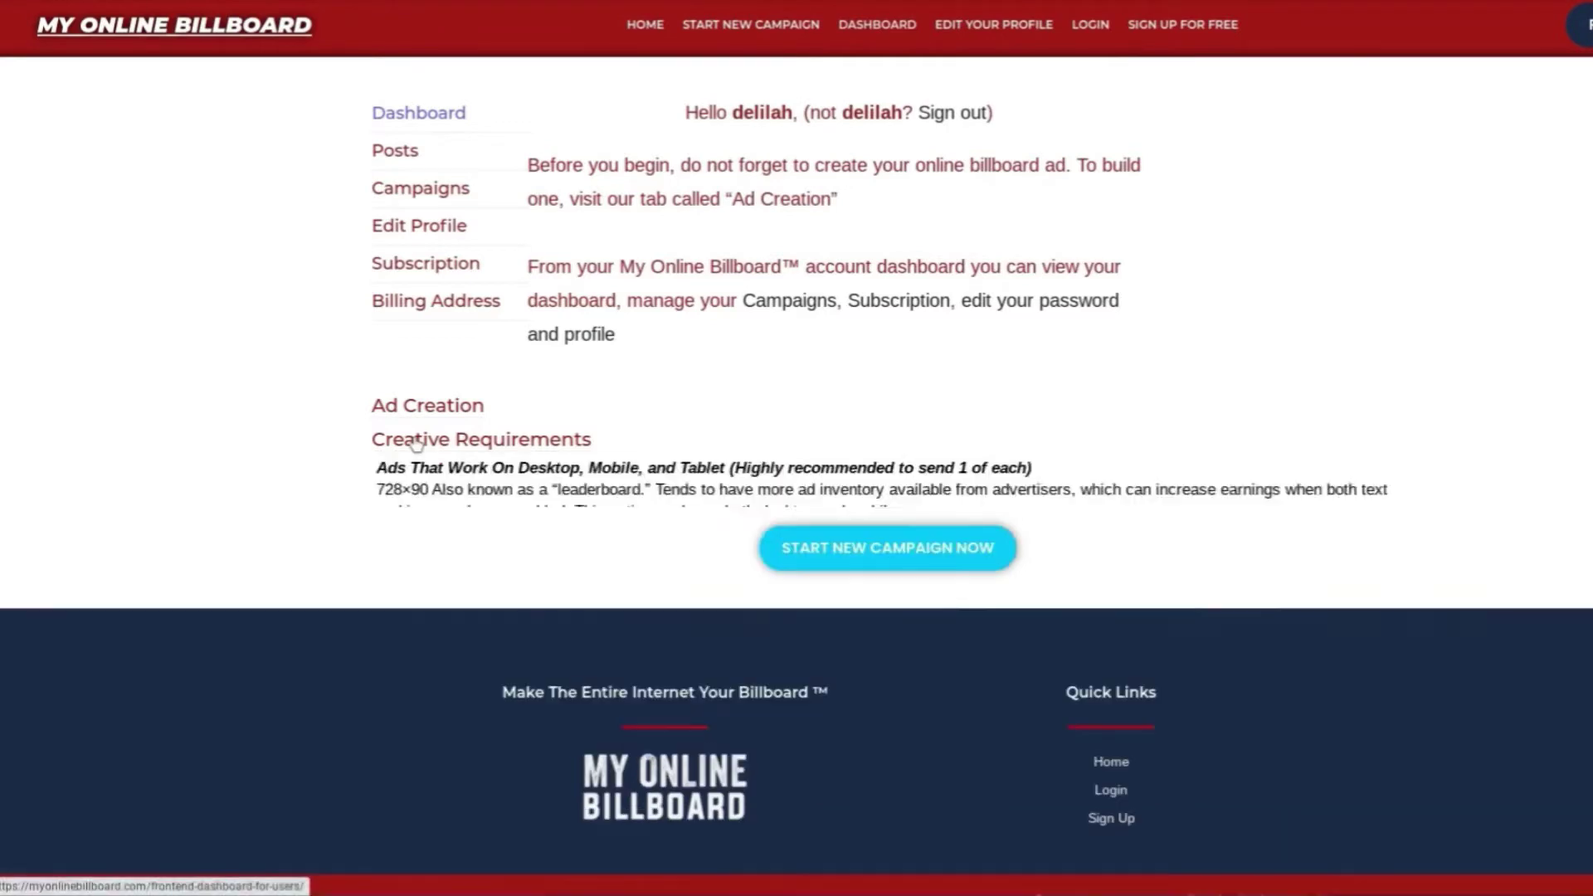
scroll(276, 461, "down", 2)
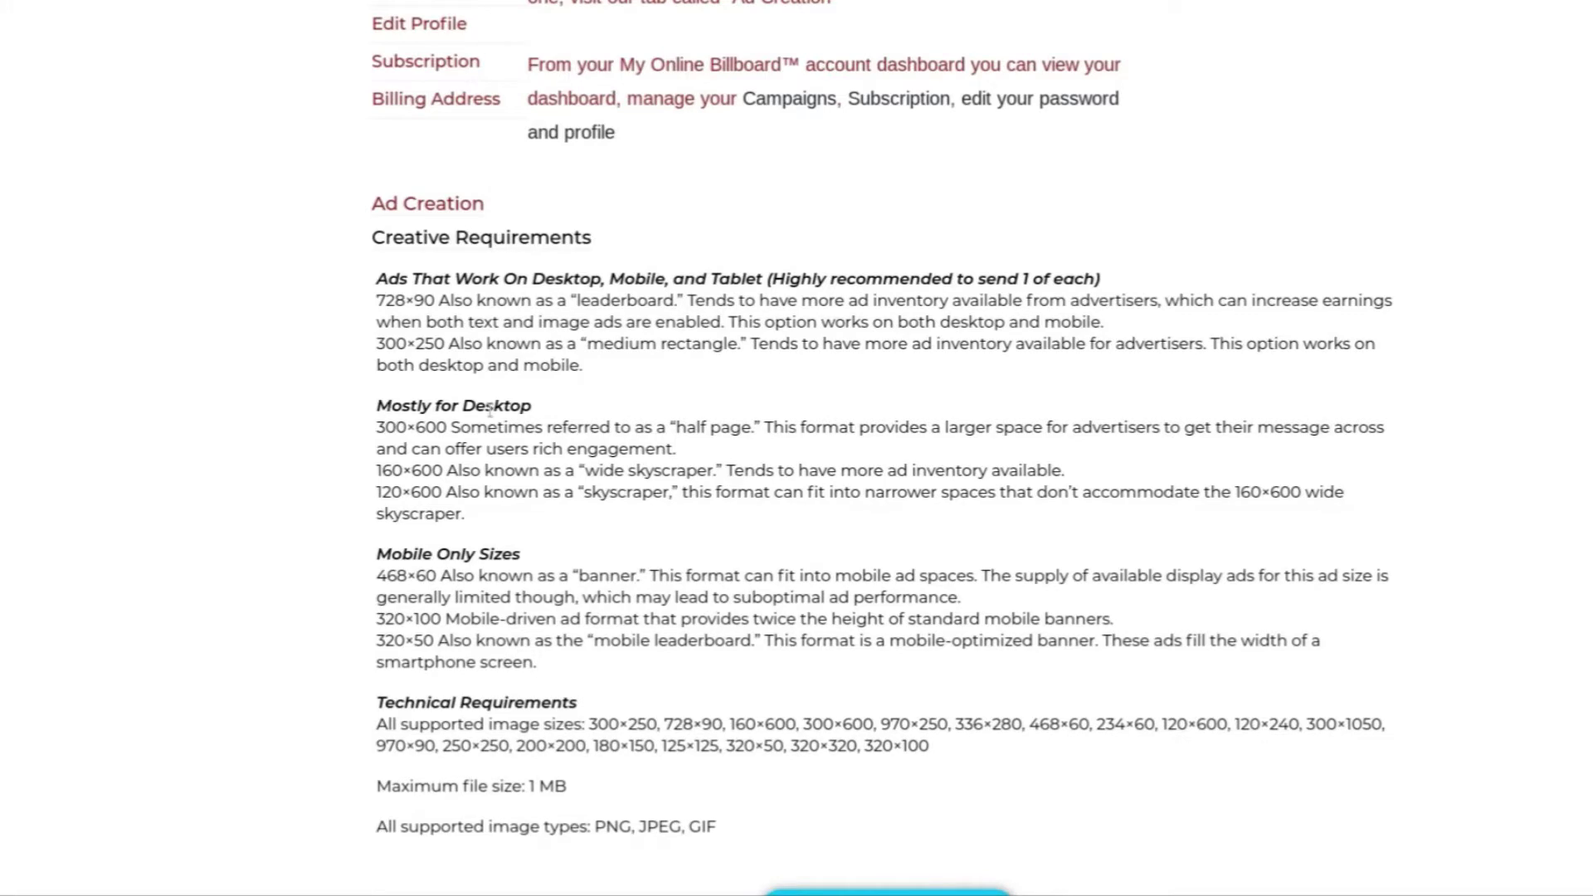
scroll(478, 555, "up", 3)
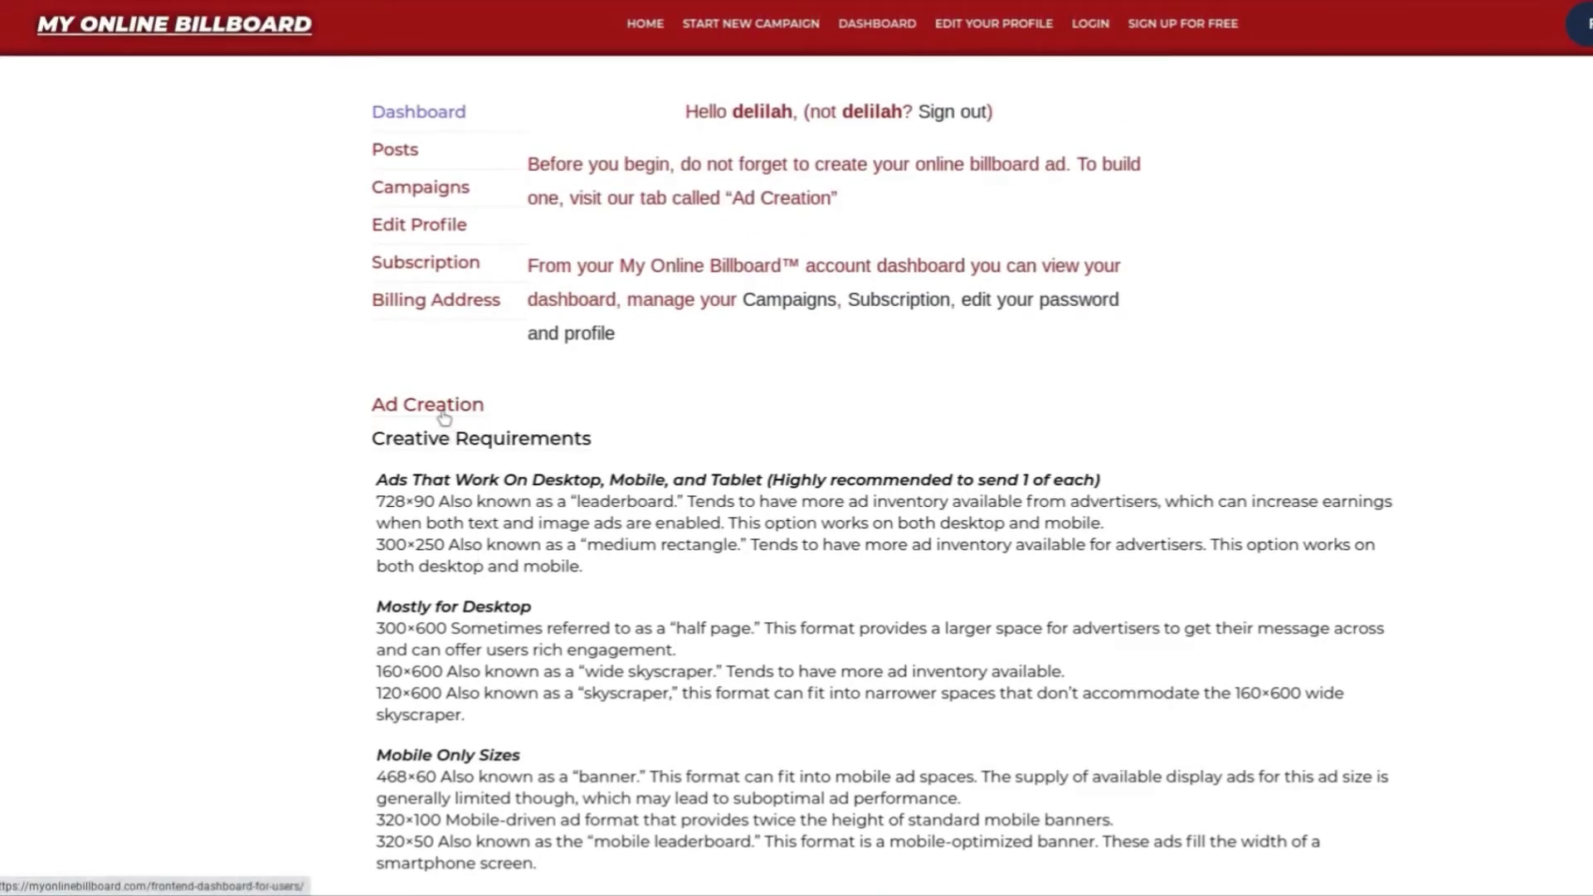
From the Ad Creation section's sample ads, follow the Medium Rectangle Billboard Ad to Canva templates
left_click(444, 413)
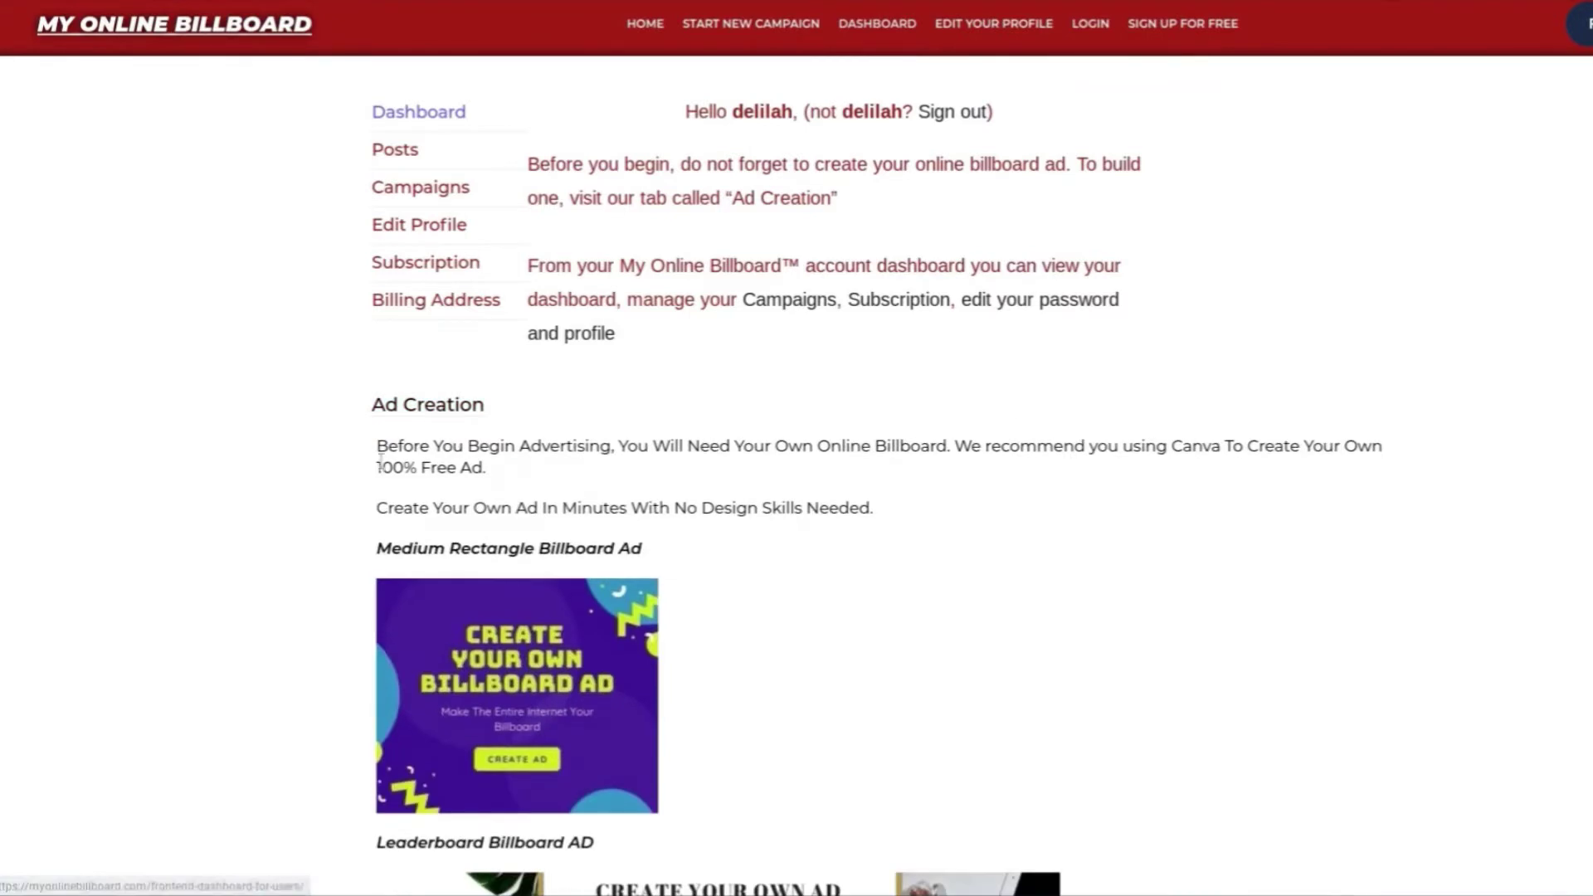
scroll(395, 448, "down", 3)
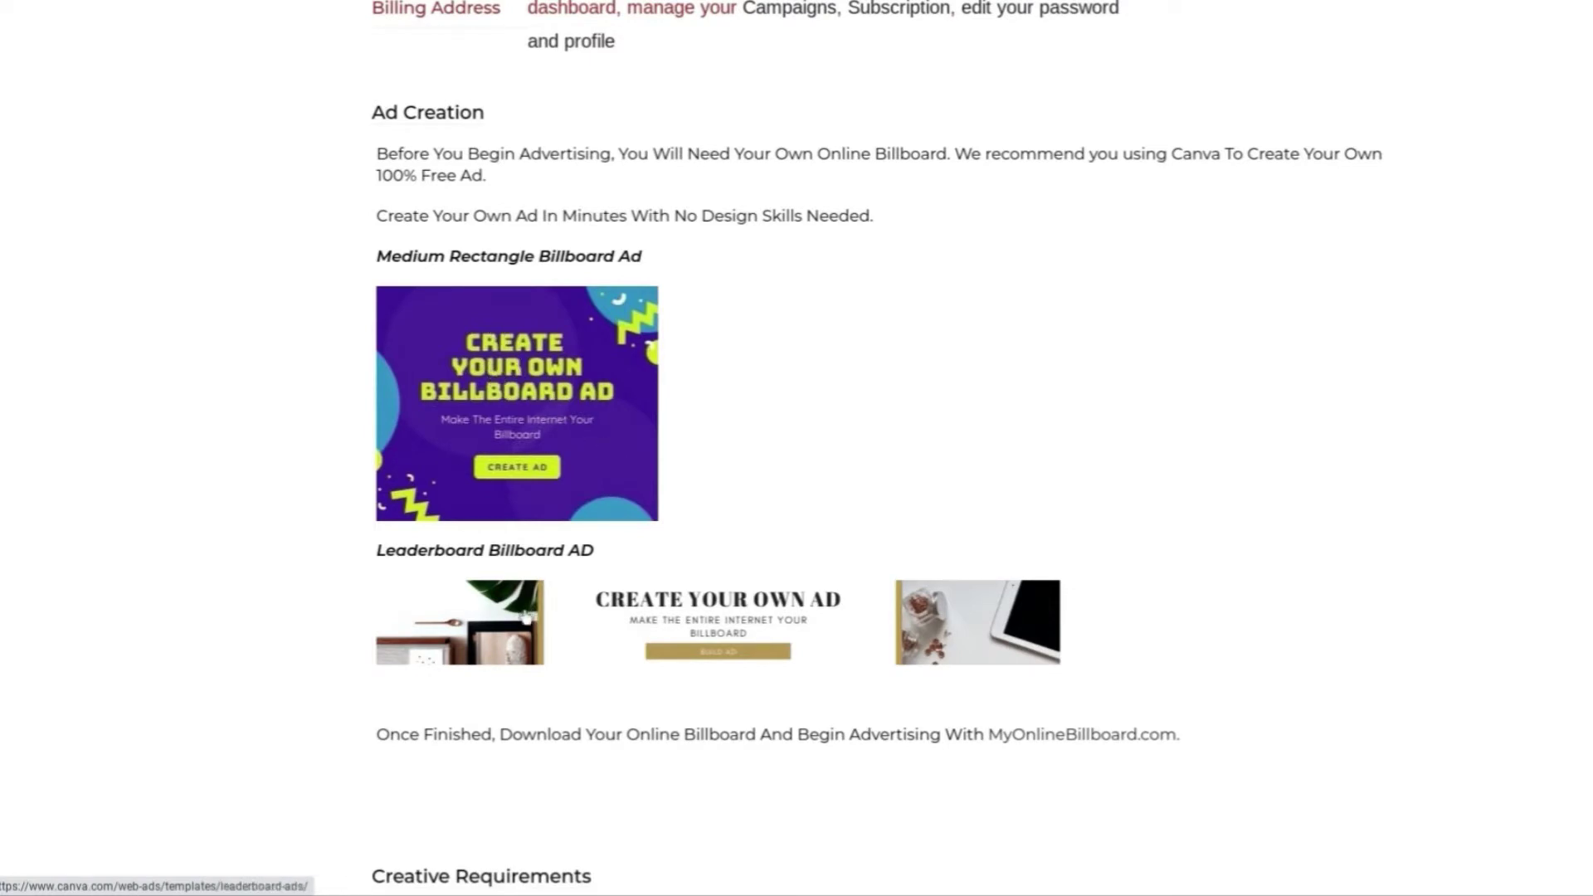
left_click(511, 387)
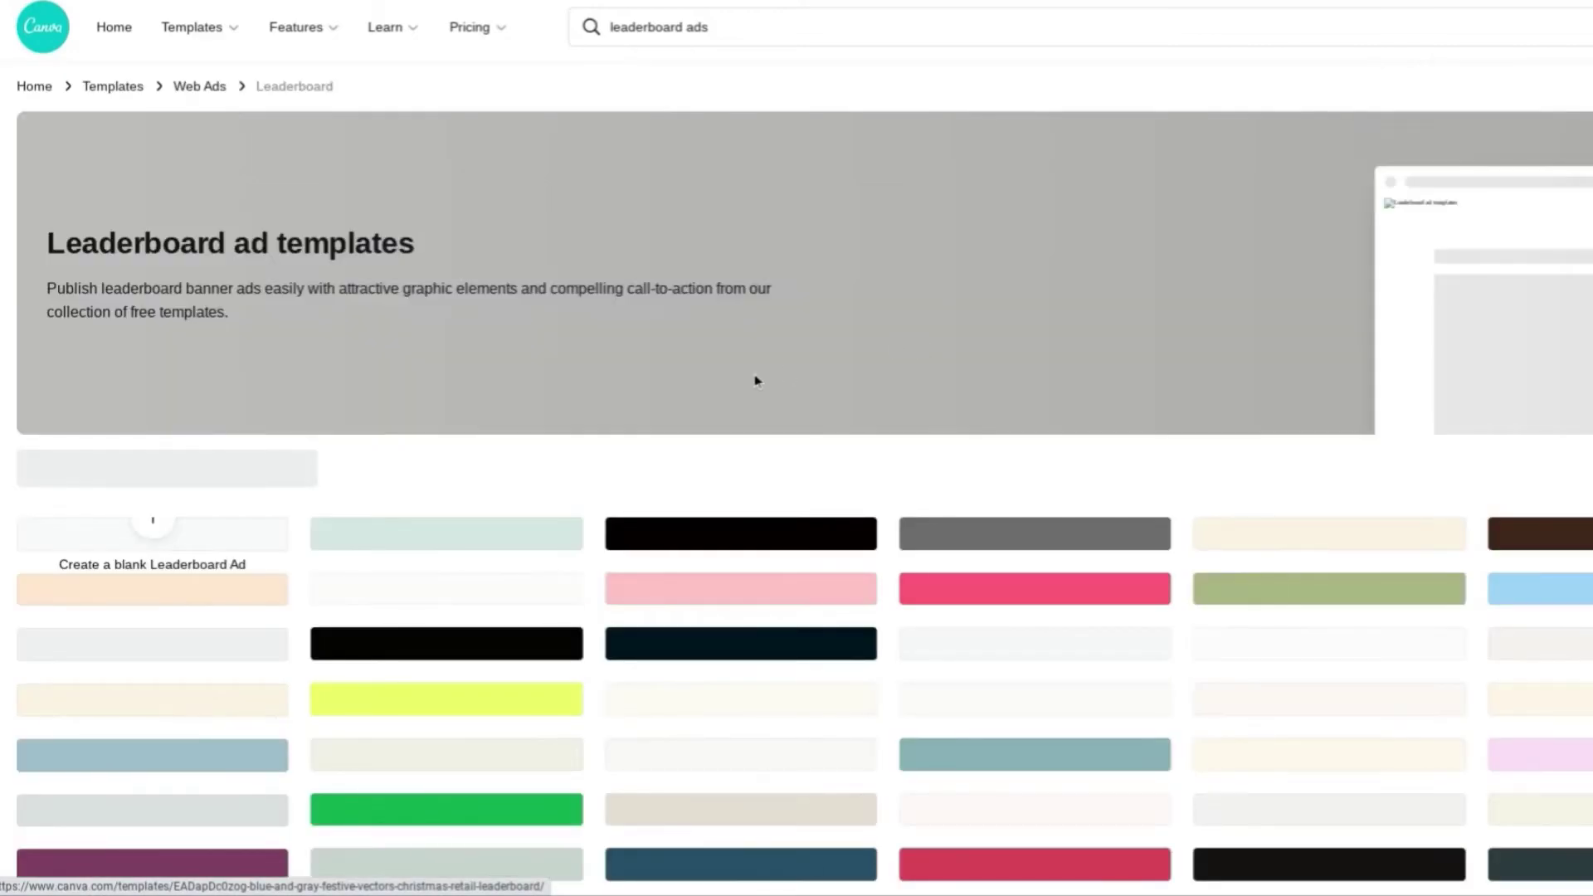
Scroll down through the grid of Canva leaderboard ad templates
scroll(757, 380, "down", 3)
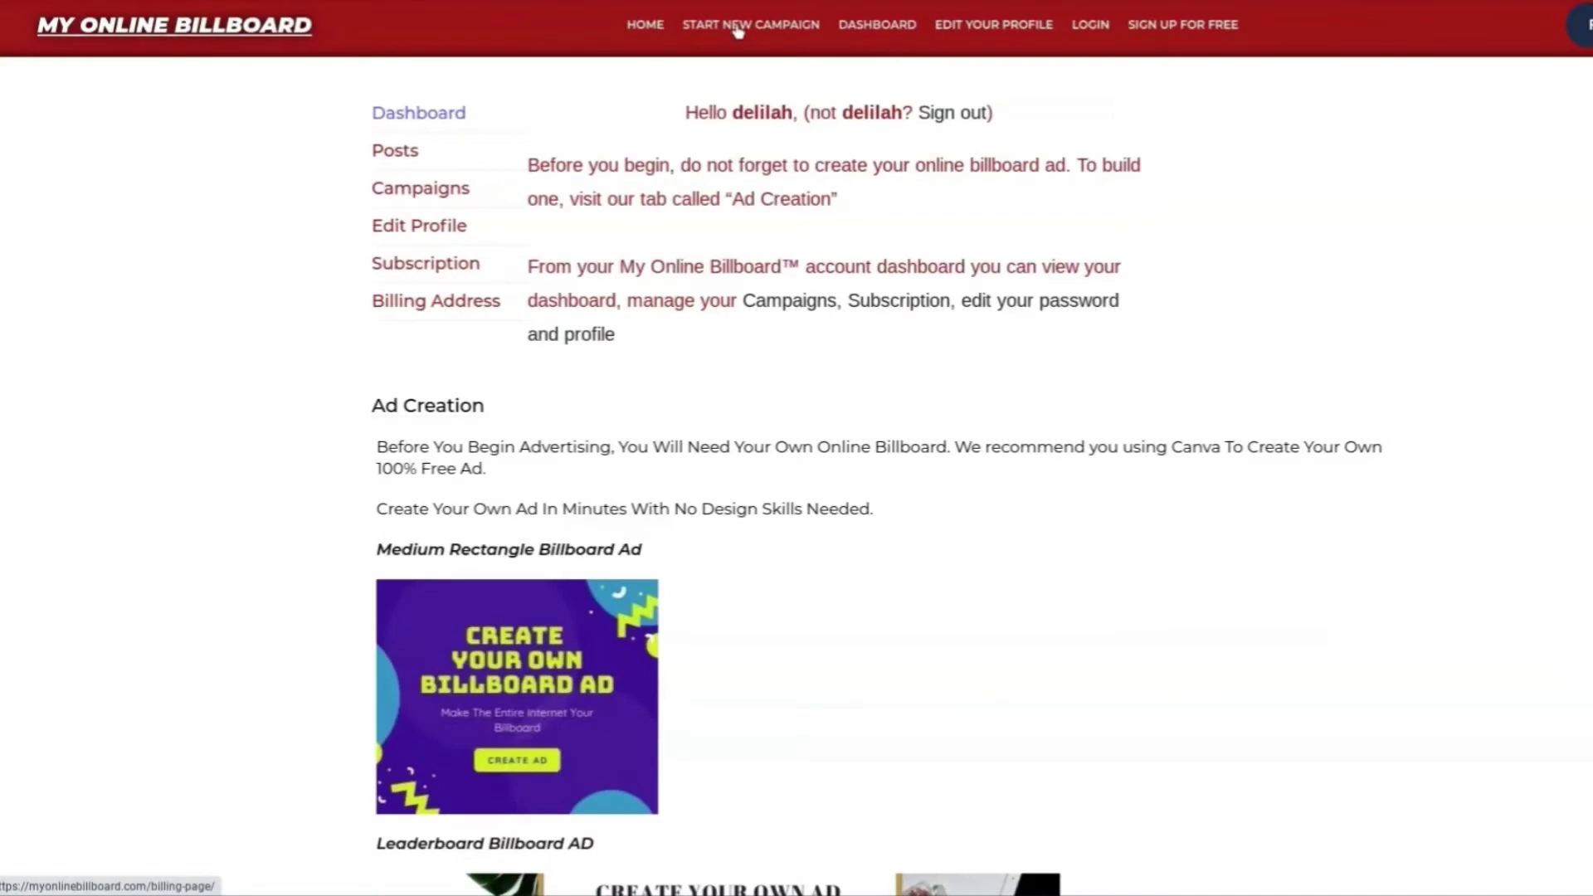
Start a new campaign with a 600.00 advertising budget picked from autofill
left_click(697, 133)
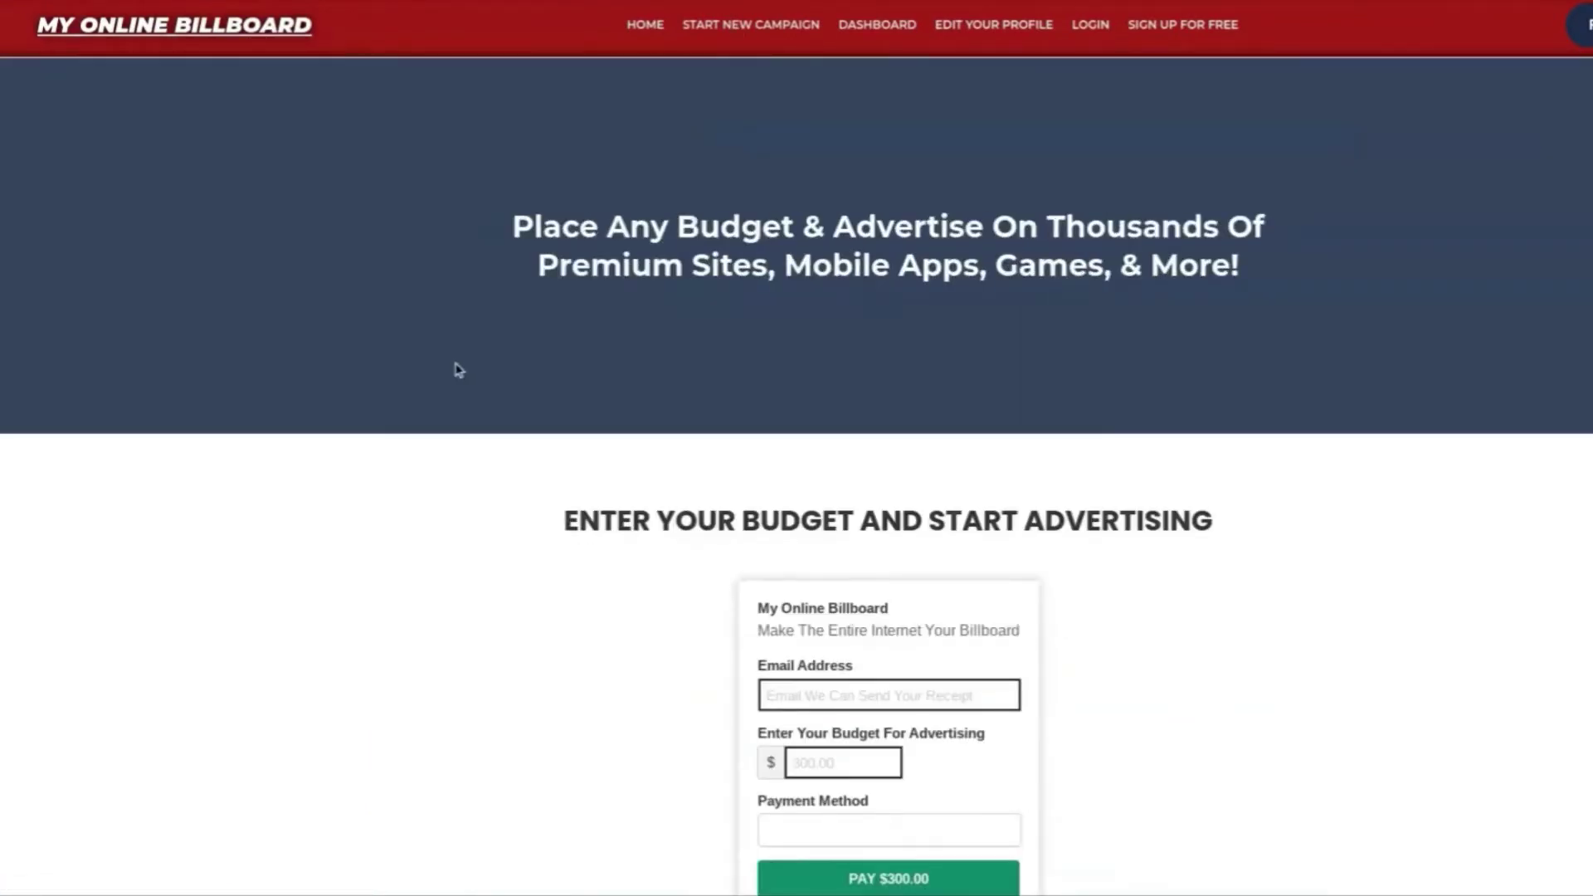
scroll(455, 370, "down", 1)
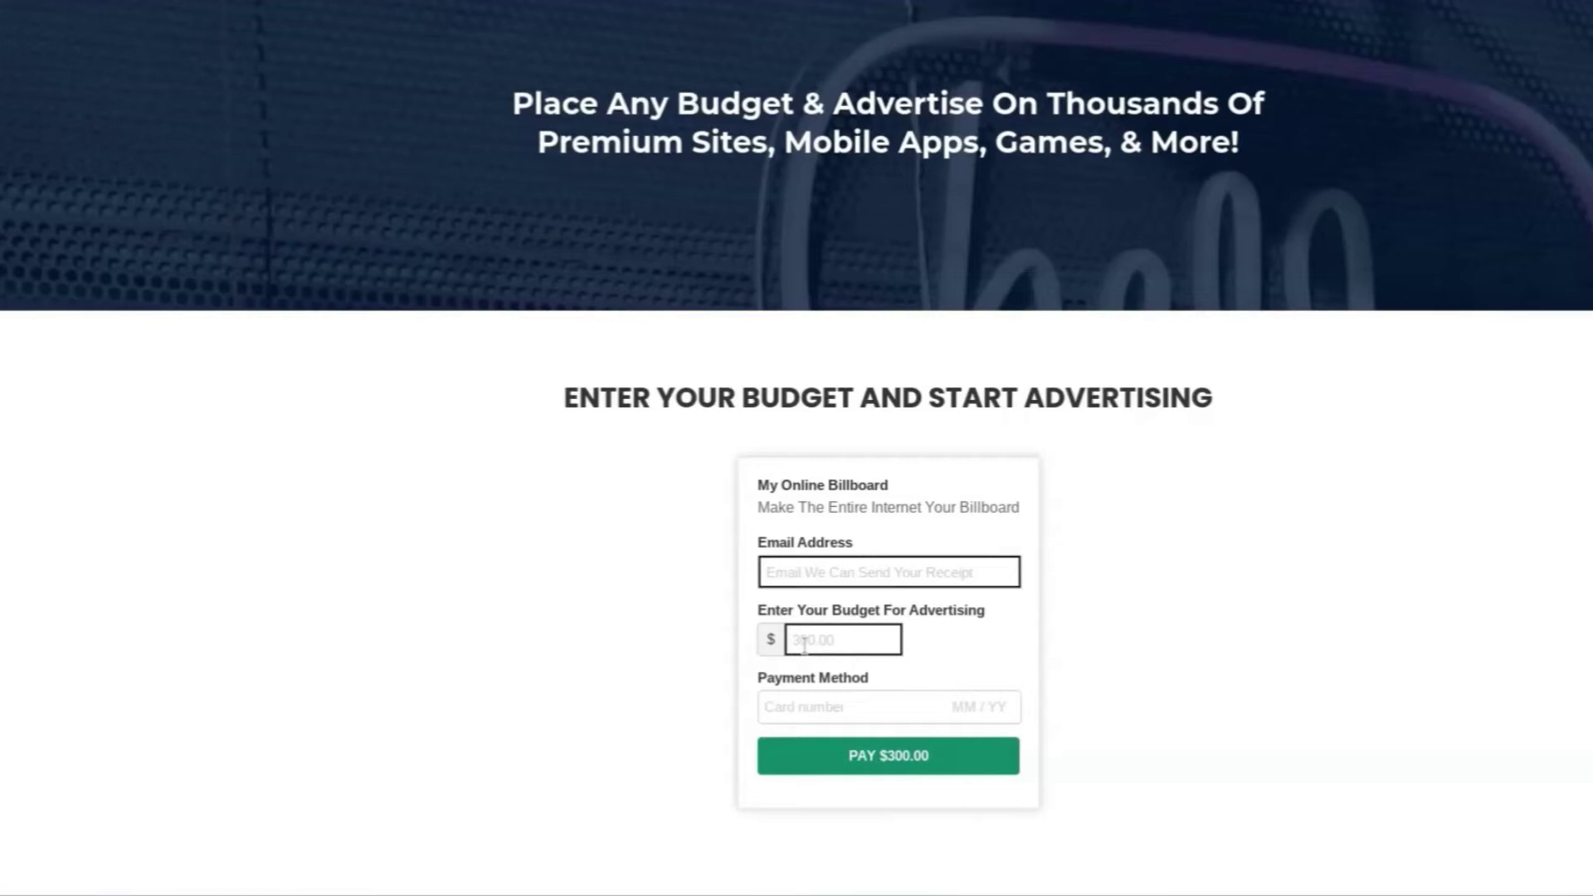
left_click(803, 644)
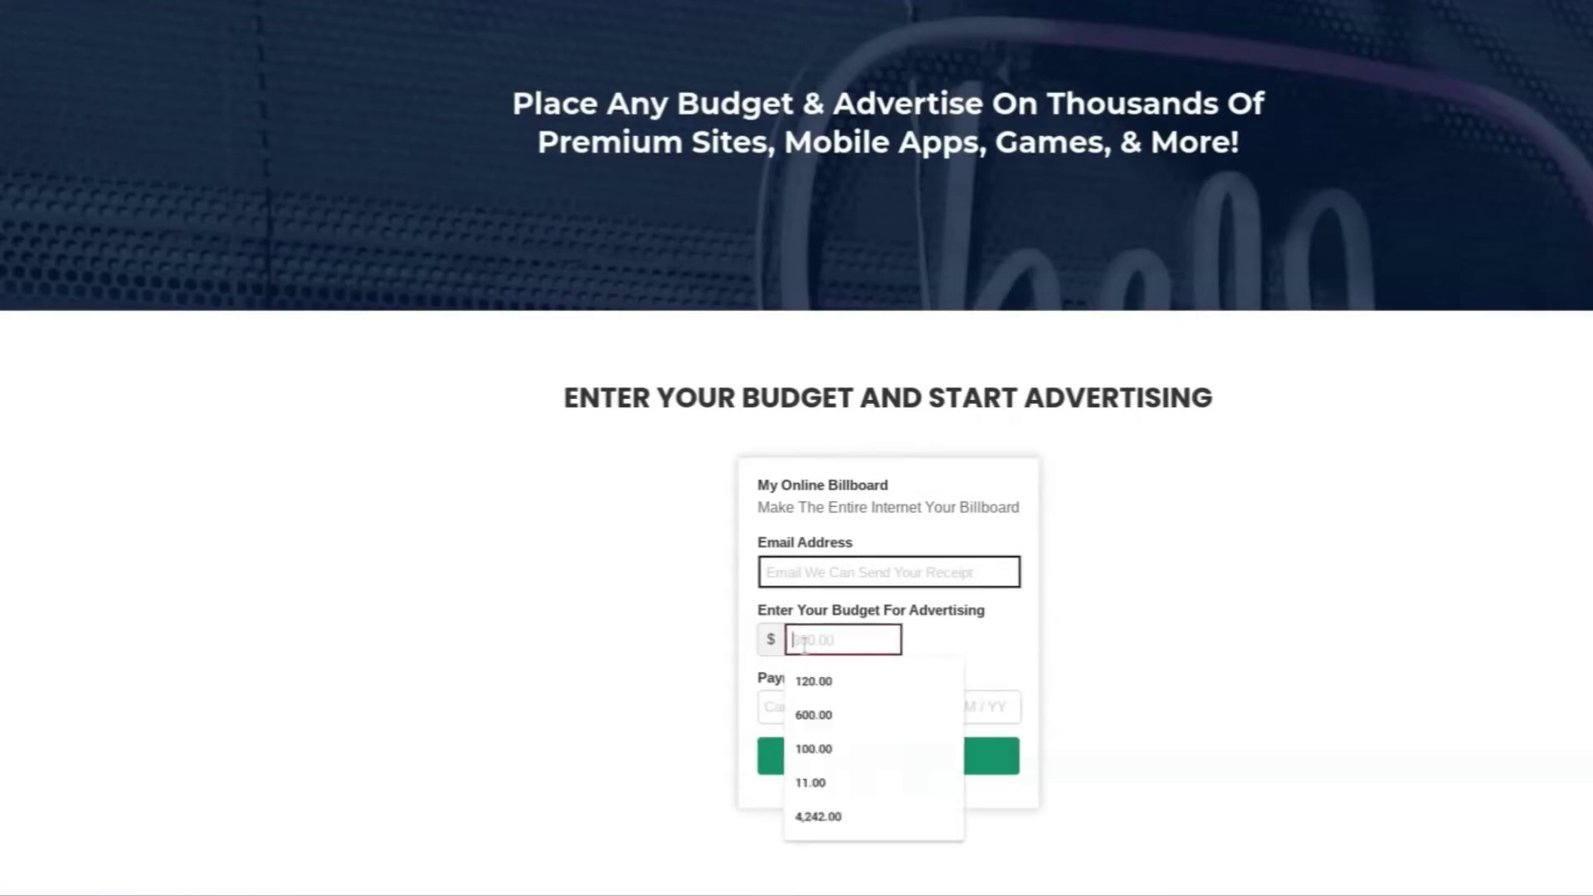
left_click(827, 713)
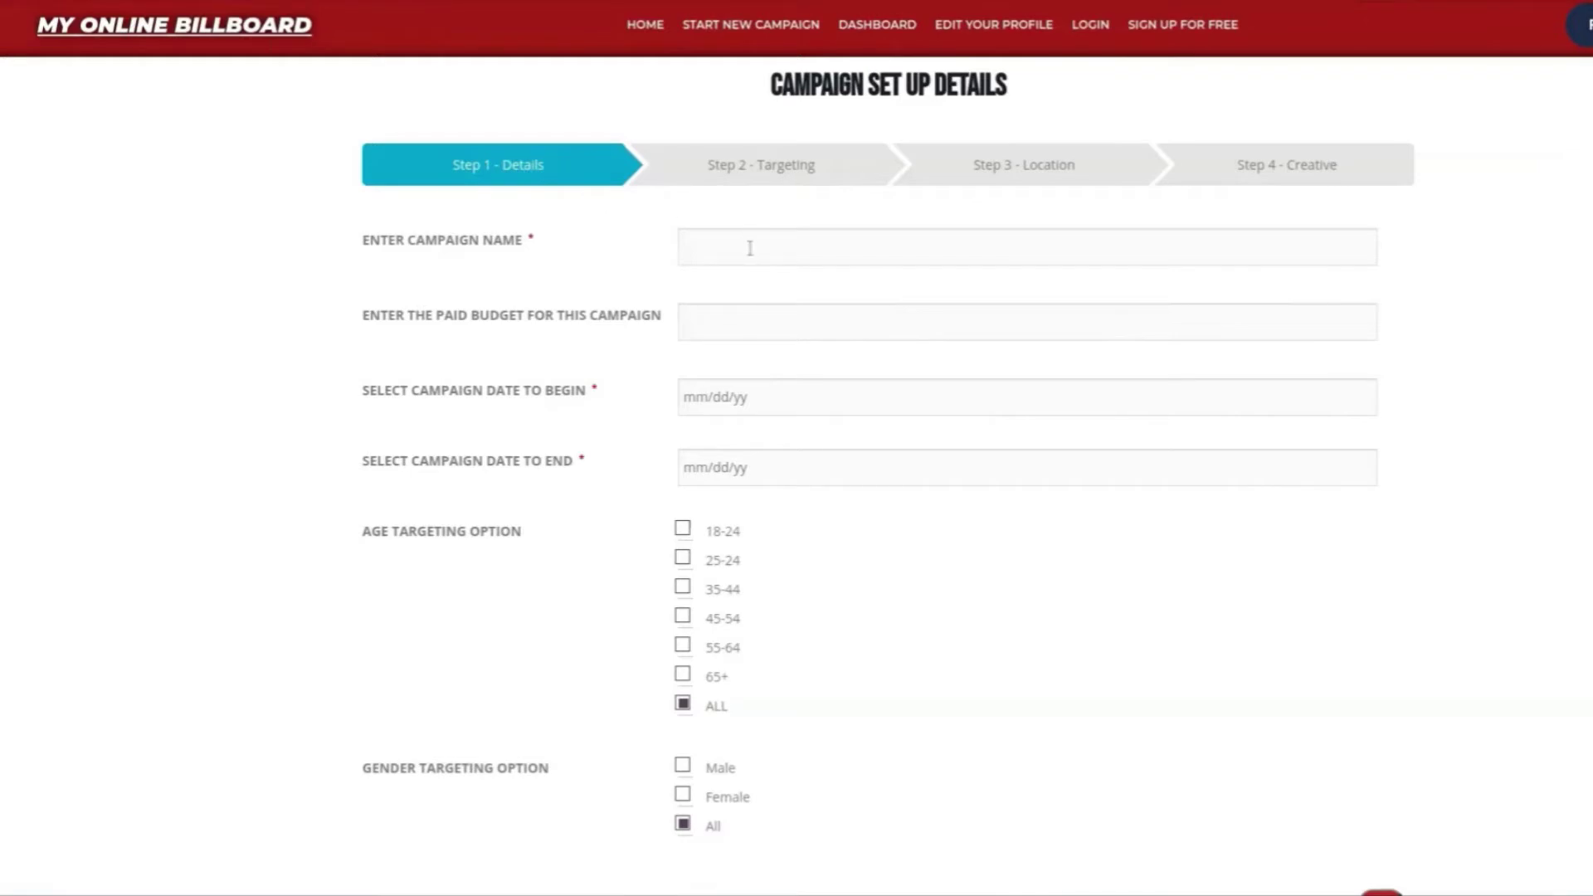
Name the campaign 'delilah clothes' and enter a budget of 600
left_click(750, 248)
left_click(747, 291)
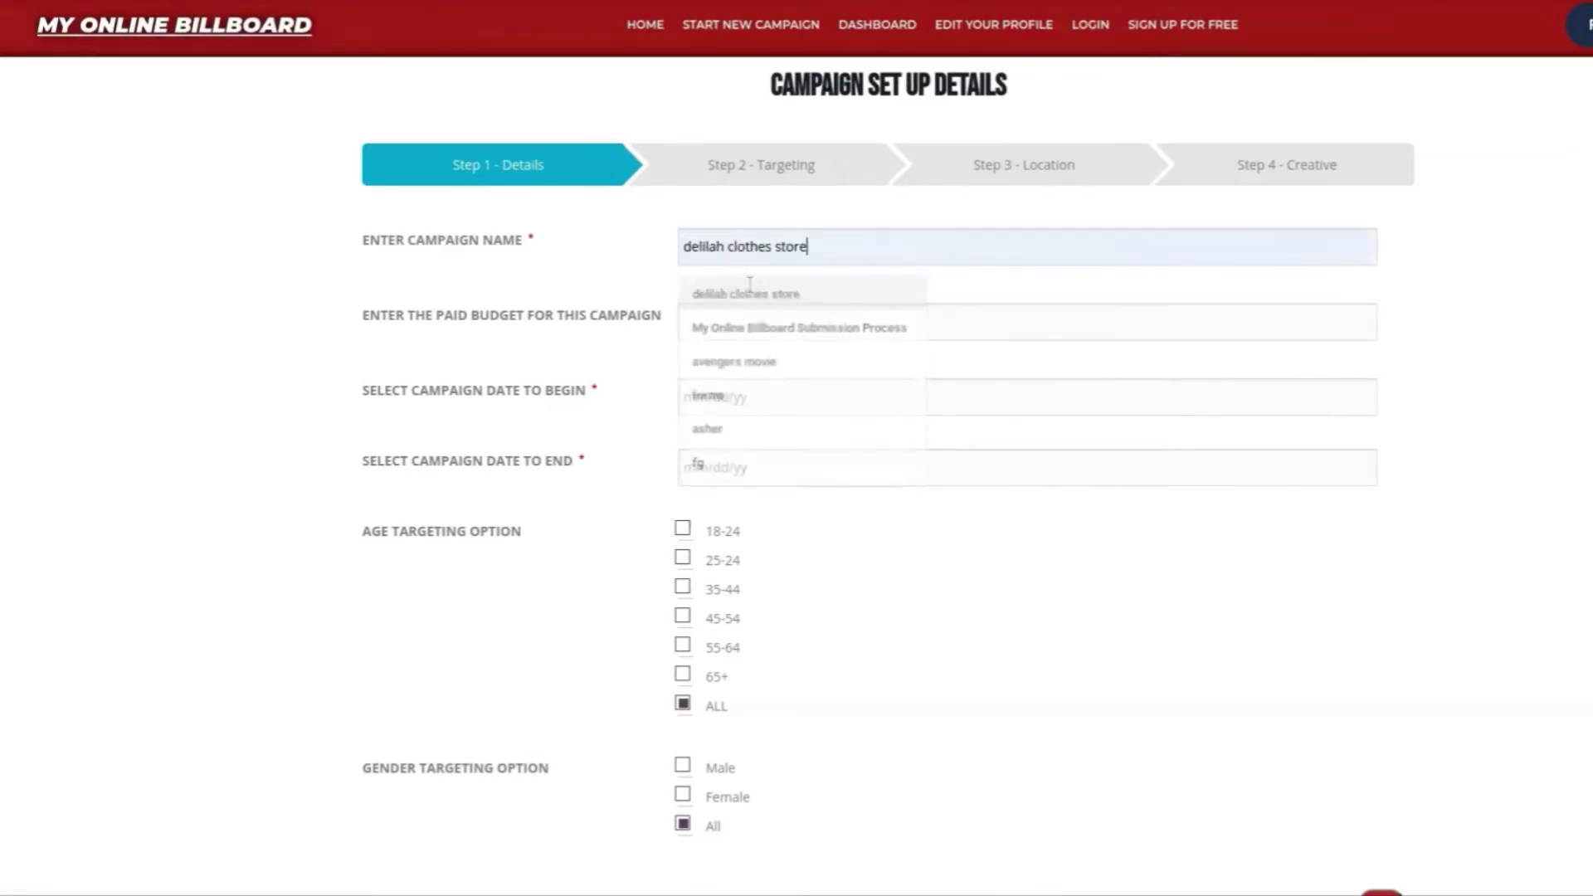
key("BackSpace")
key("BackSpace")
key("BackSpace")
key("BackSpace")
key("BackSpace")
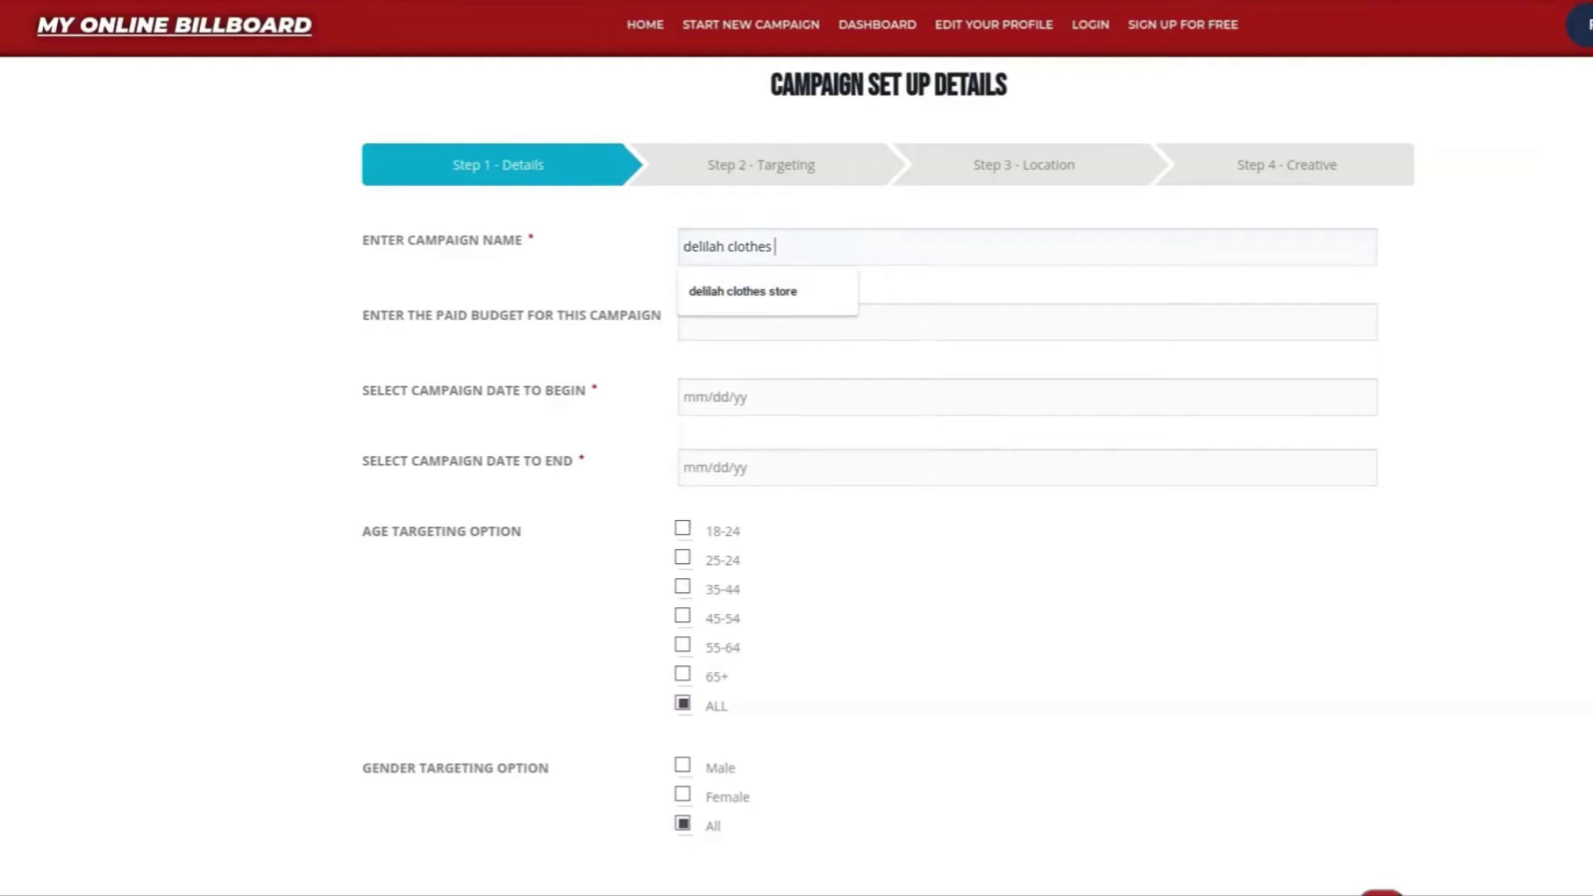
left_click(769, 334)
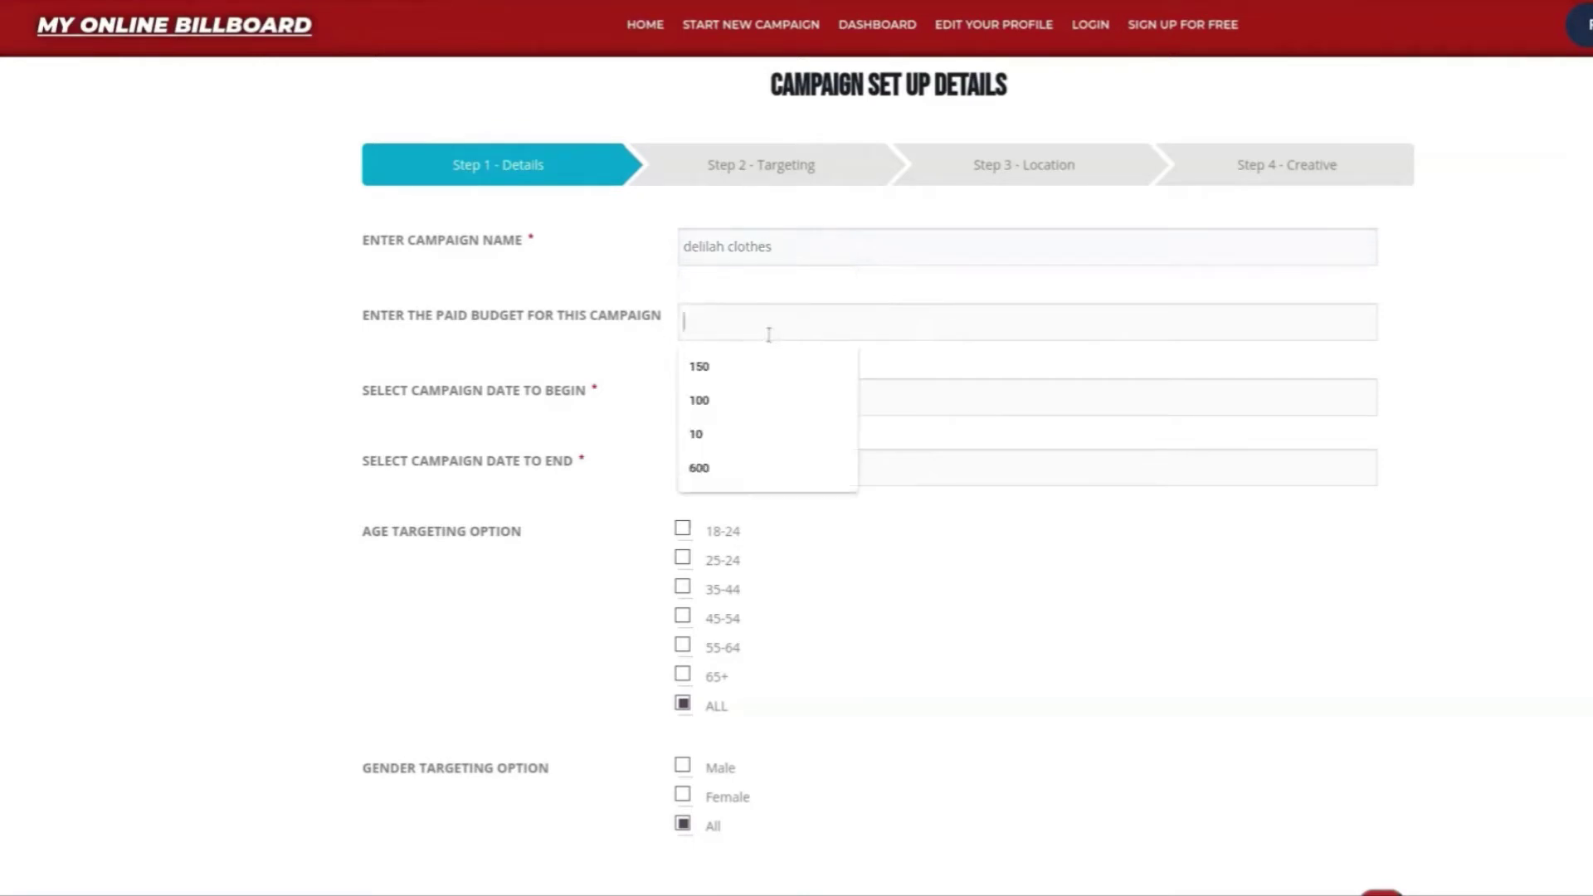
type("600")
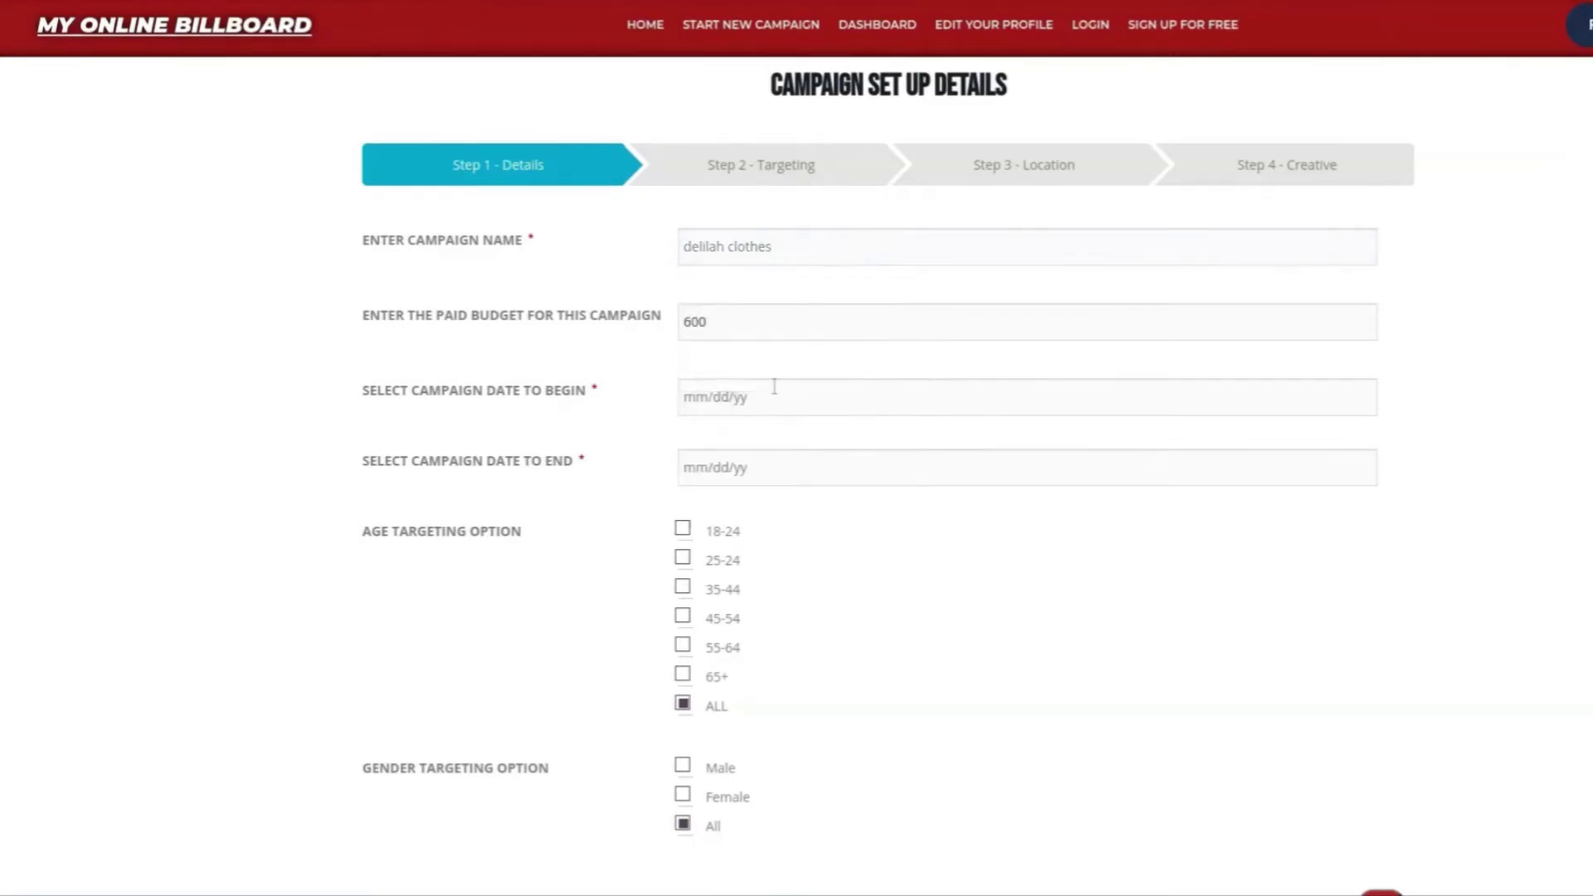
Set the campaign to run from 07/09/2021 to 08/09/2021
left_click(774, 386)
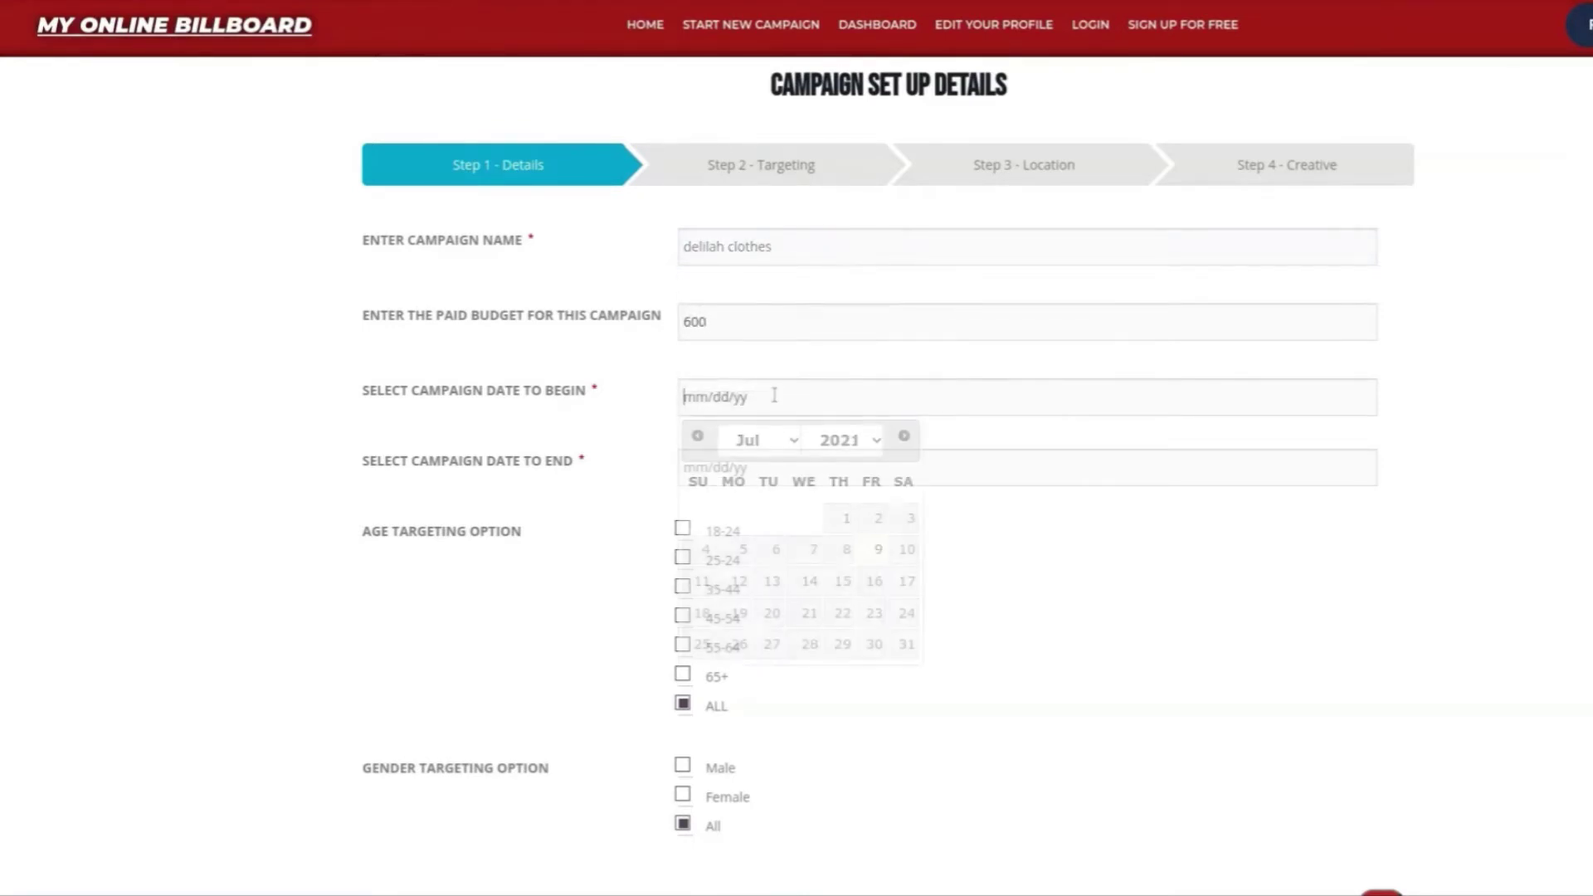
left_click(874, 551)
left_click(793, 465)
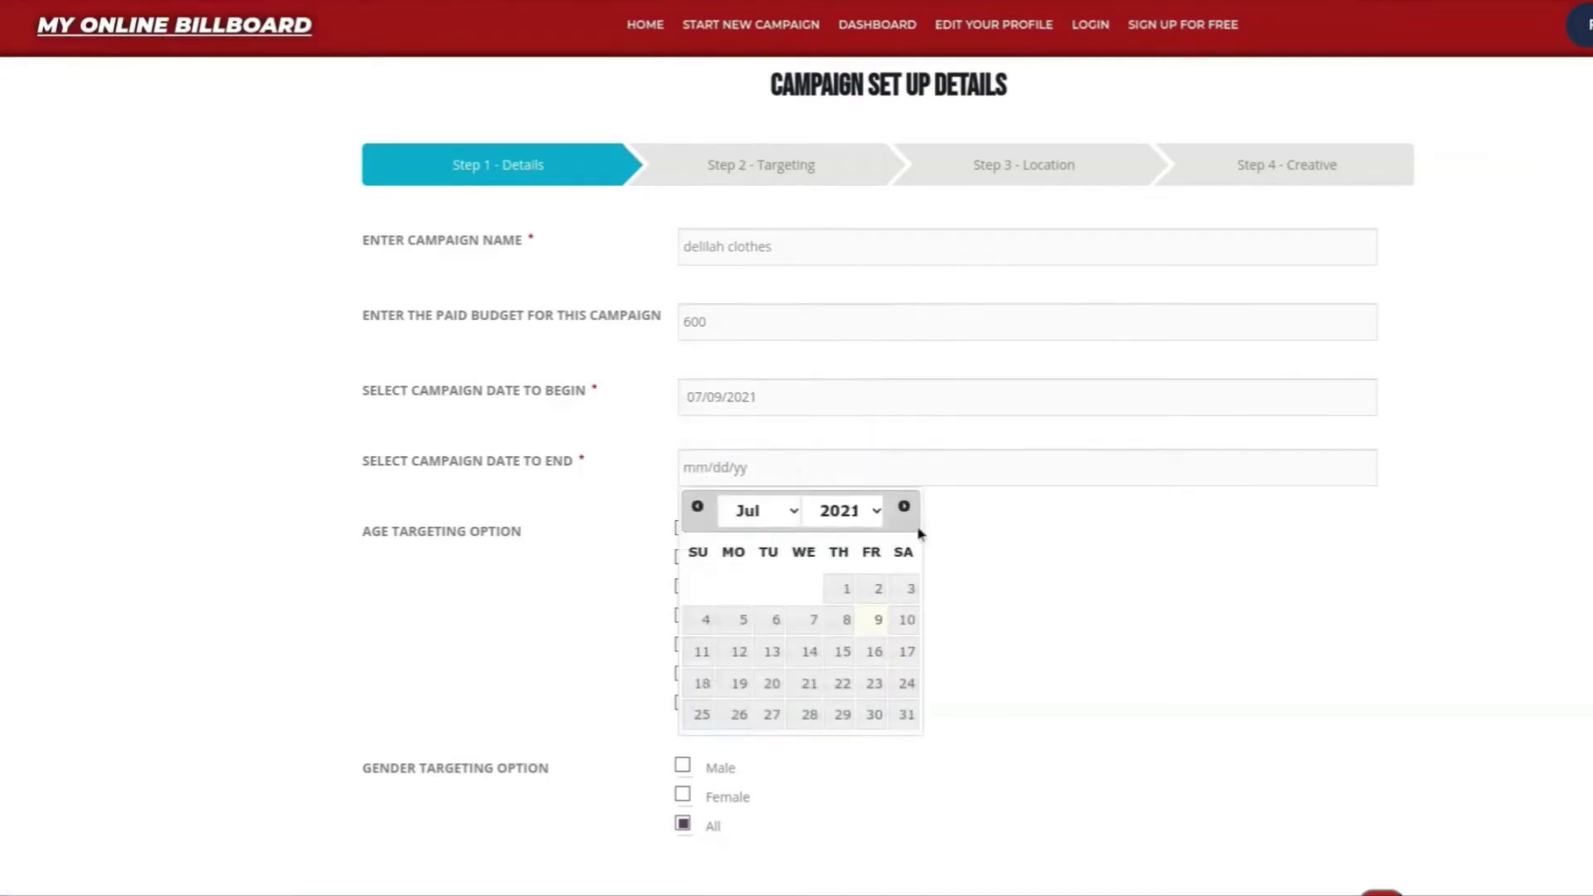
left_click(904, 506)
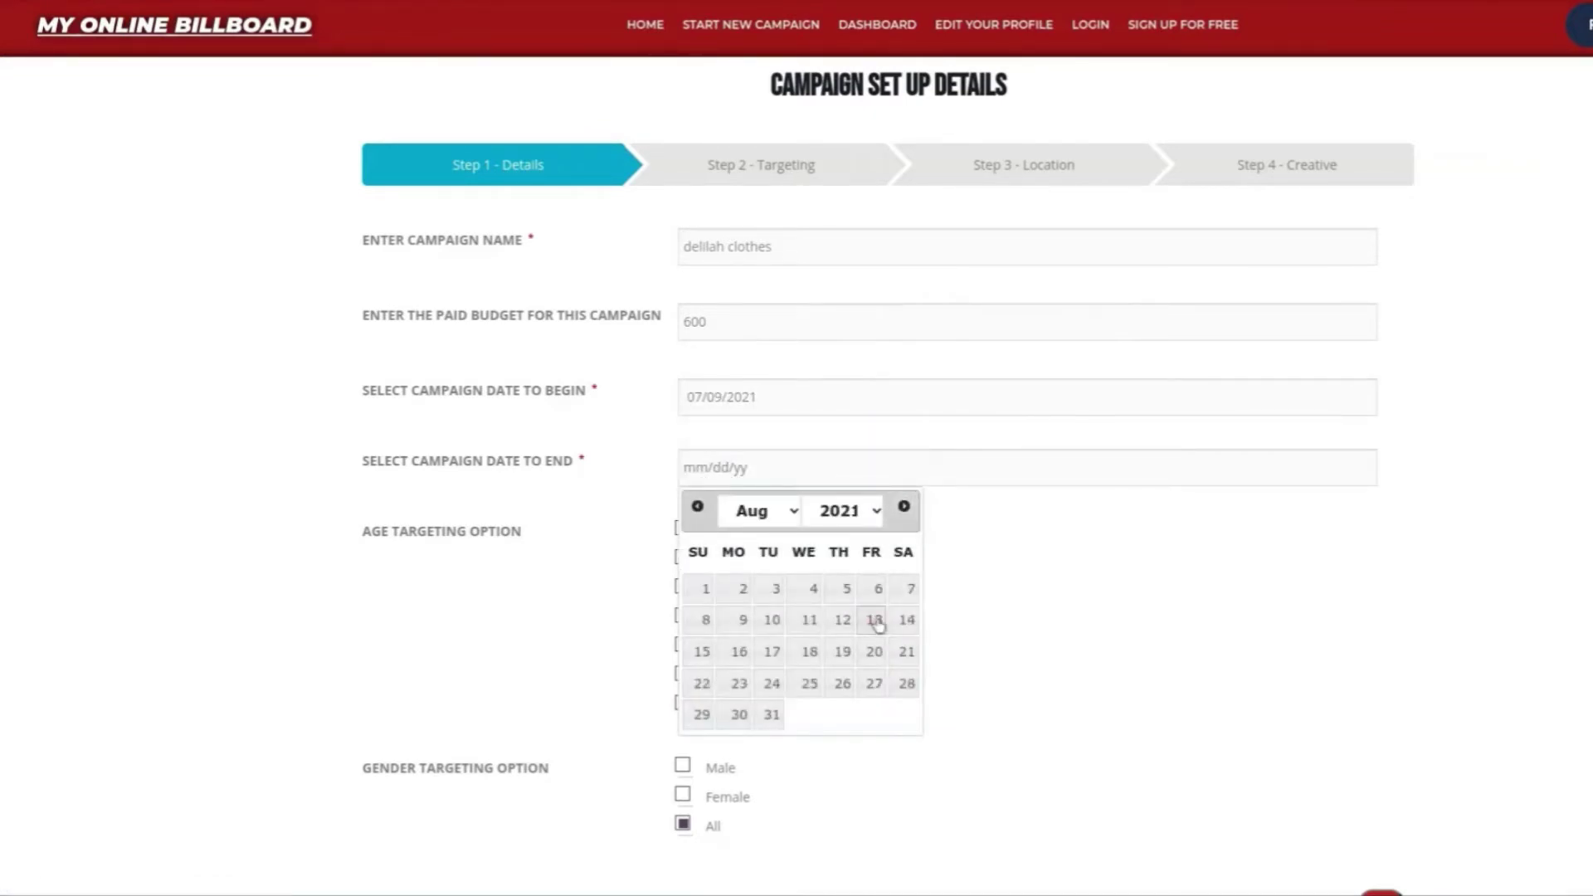
left_click(742, 620)
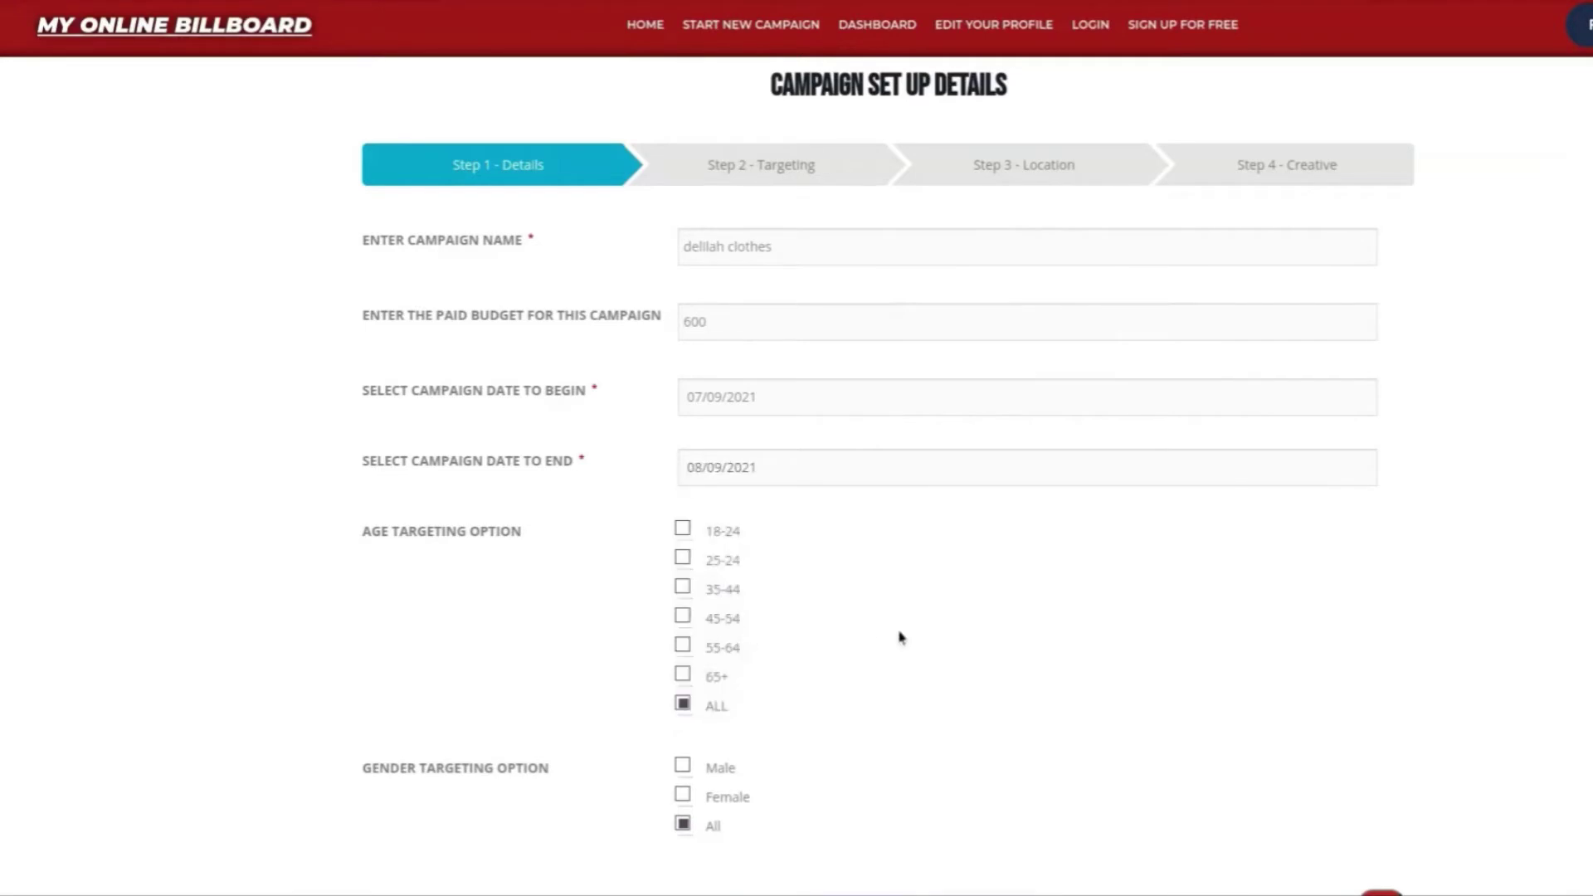
scroll(900, 637, "down", 4)
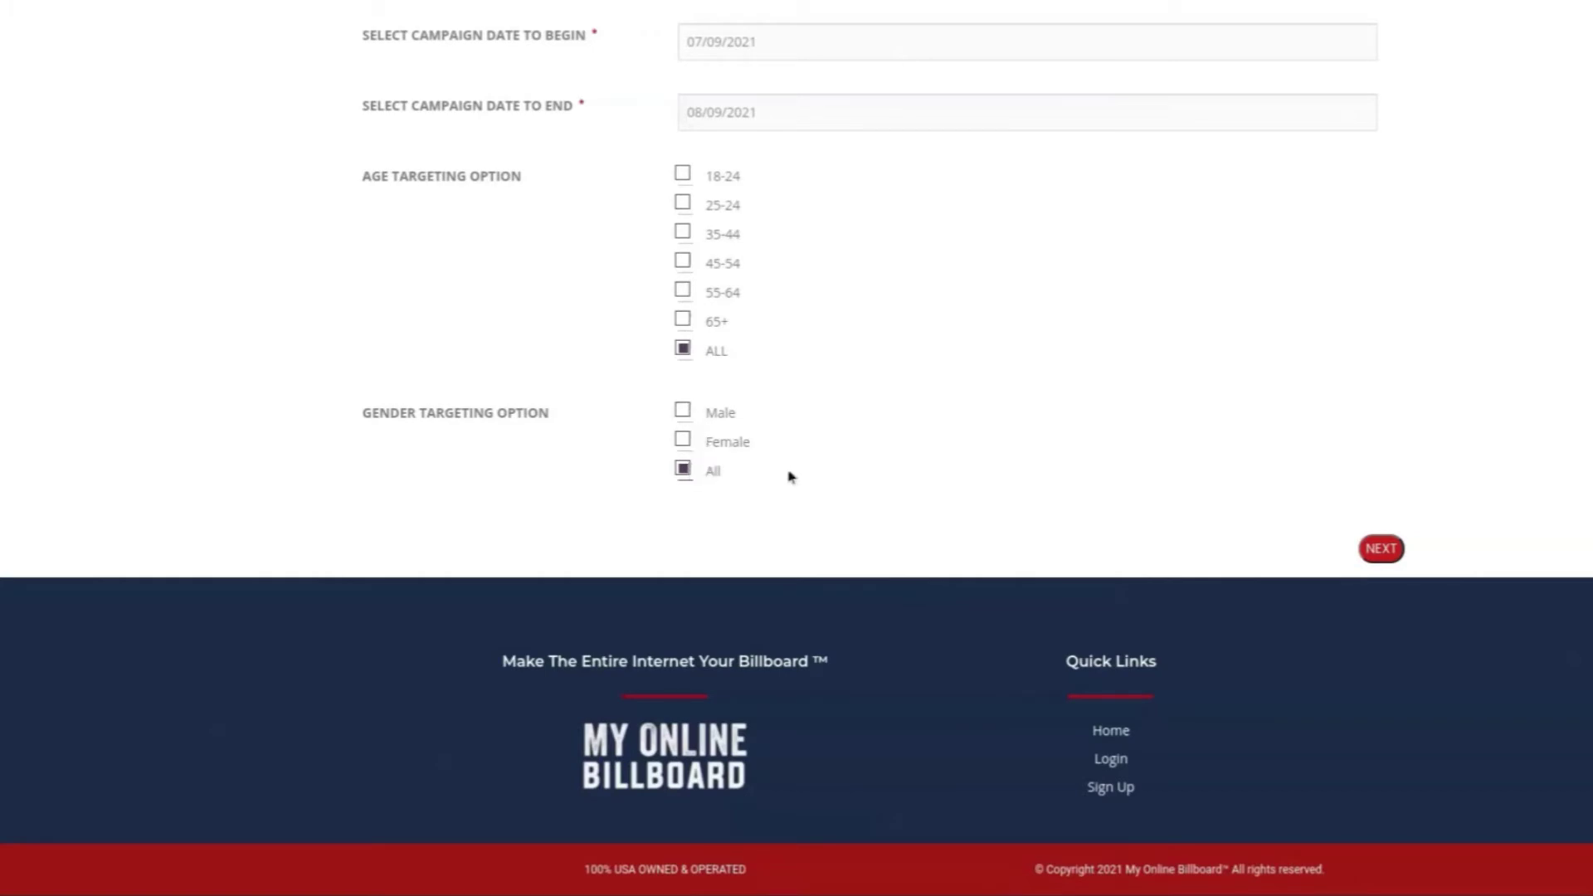
Move on to Step 2 Targeting and review the age and gender checkboxes
left_click(1379, 550)
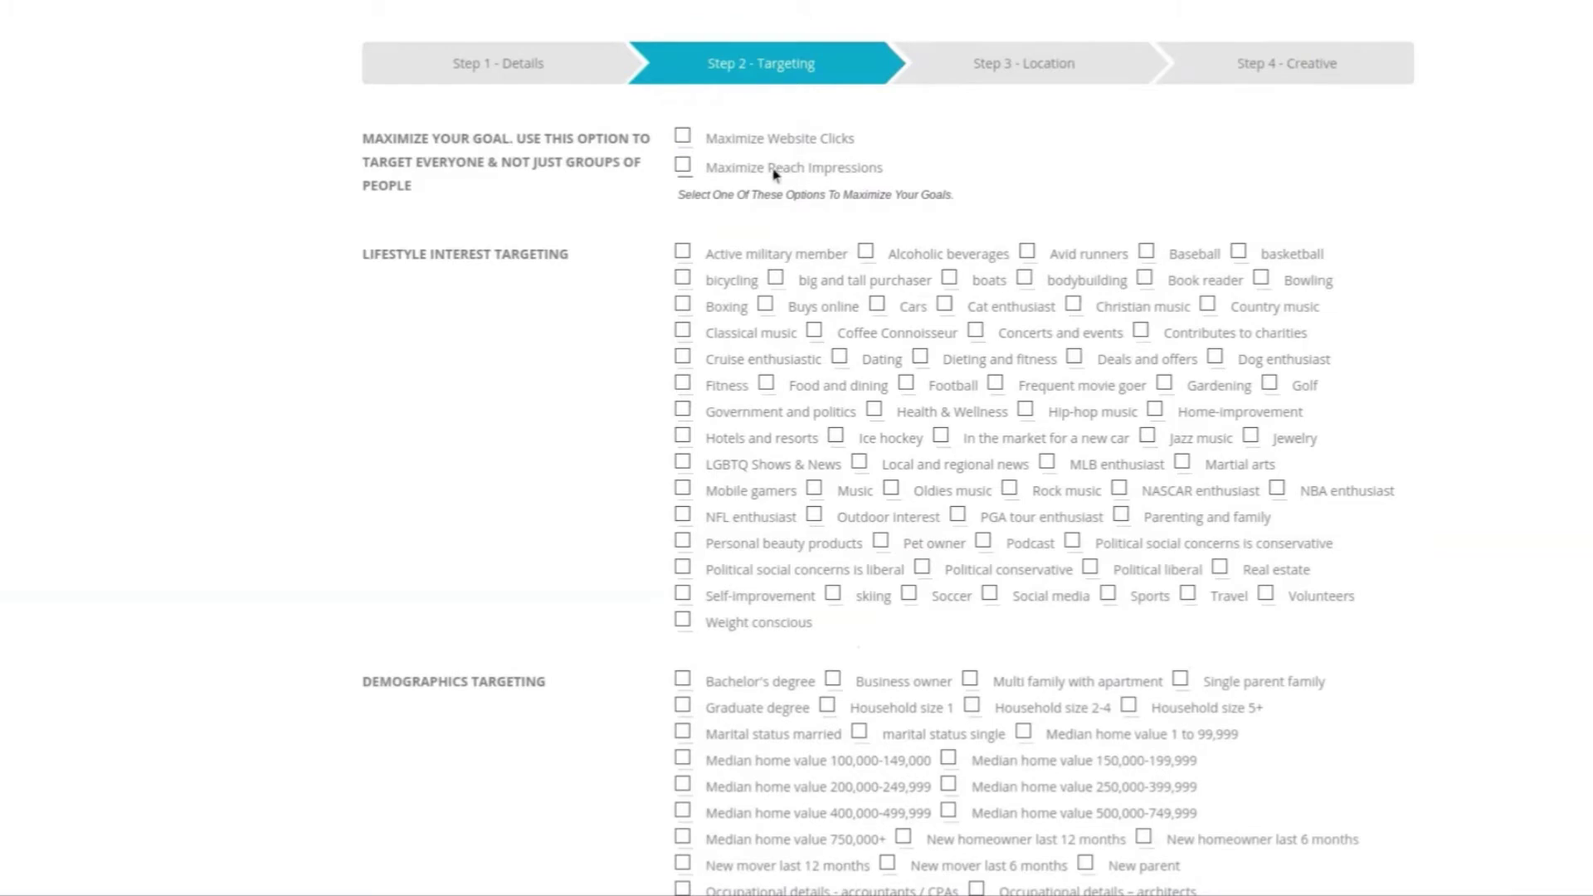
scroll(531, 297, "down", 2)
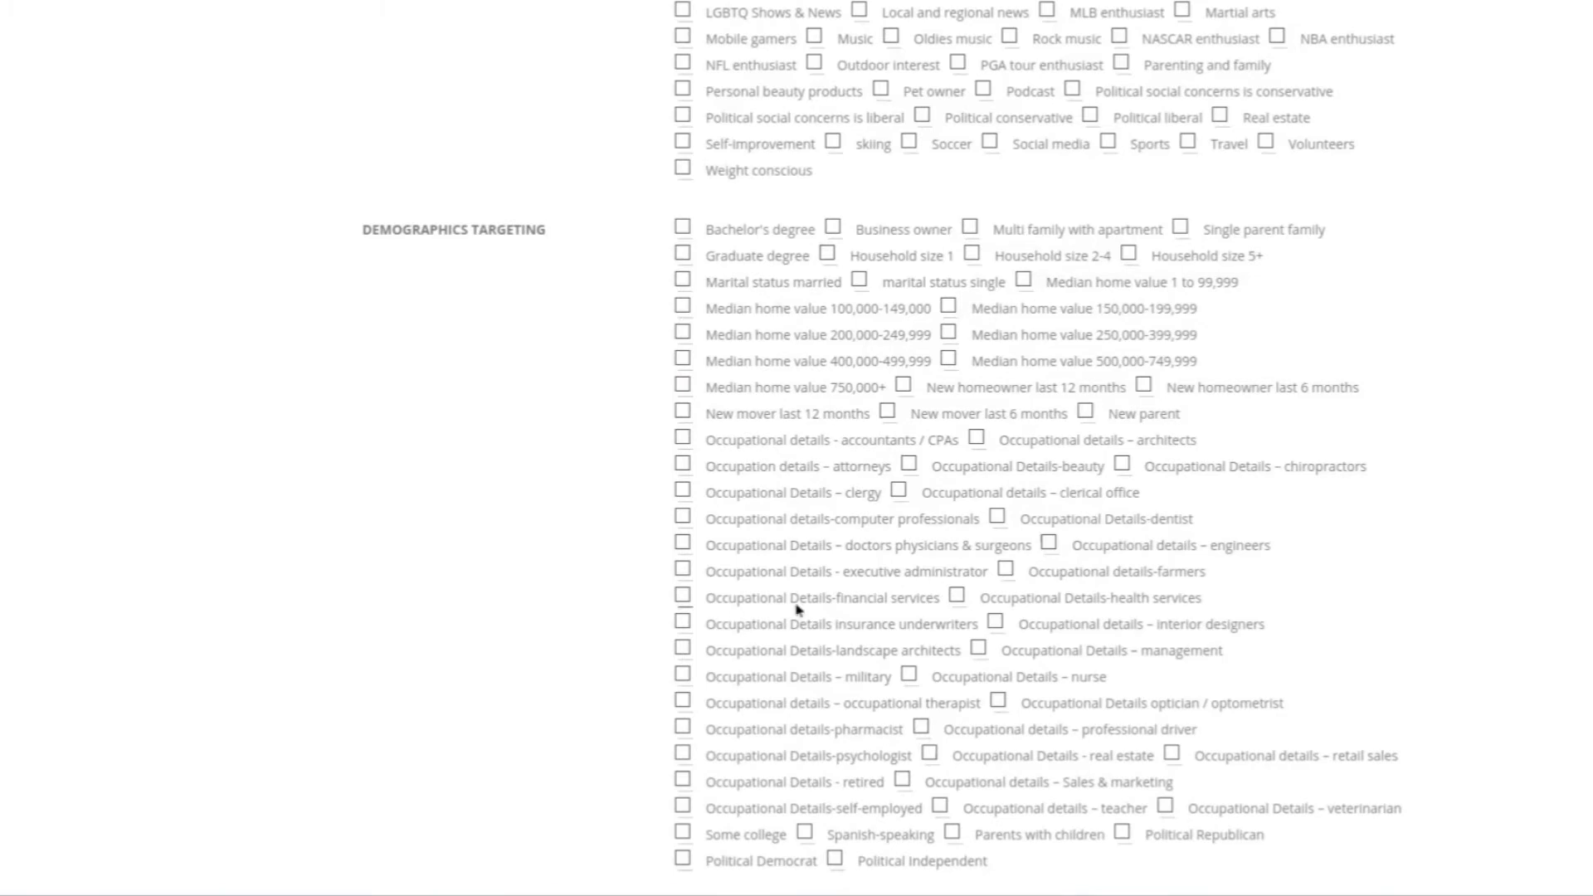
scroll(799, 612, "down", 2)
scroll(1022, 700, "up", 8)
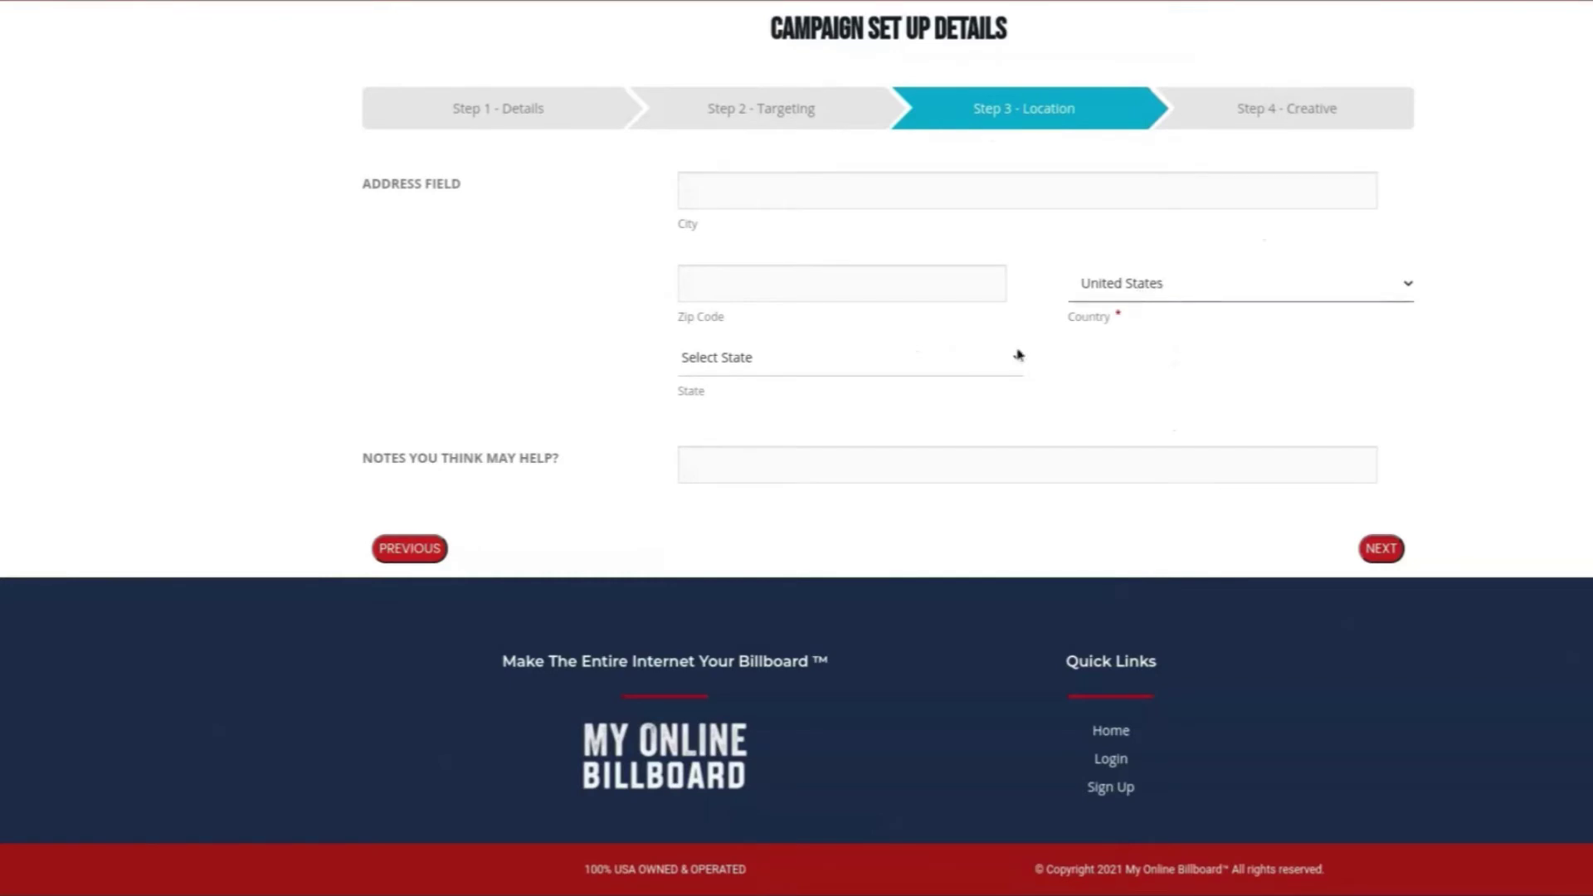
Set the campaign state to Oklahoma and enter zip codes 78787 and 67676
left_click(937, 363)
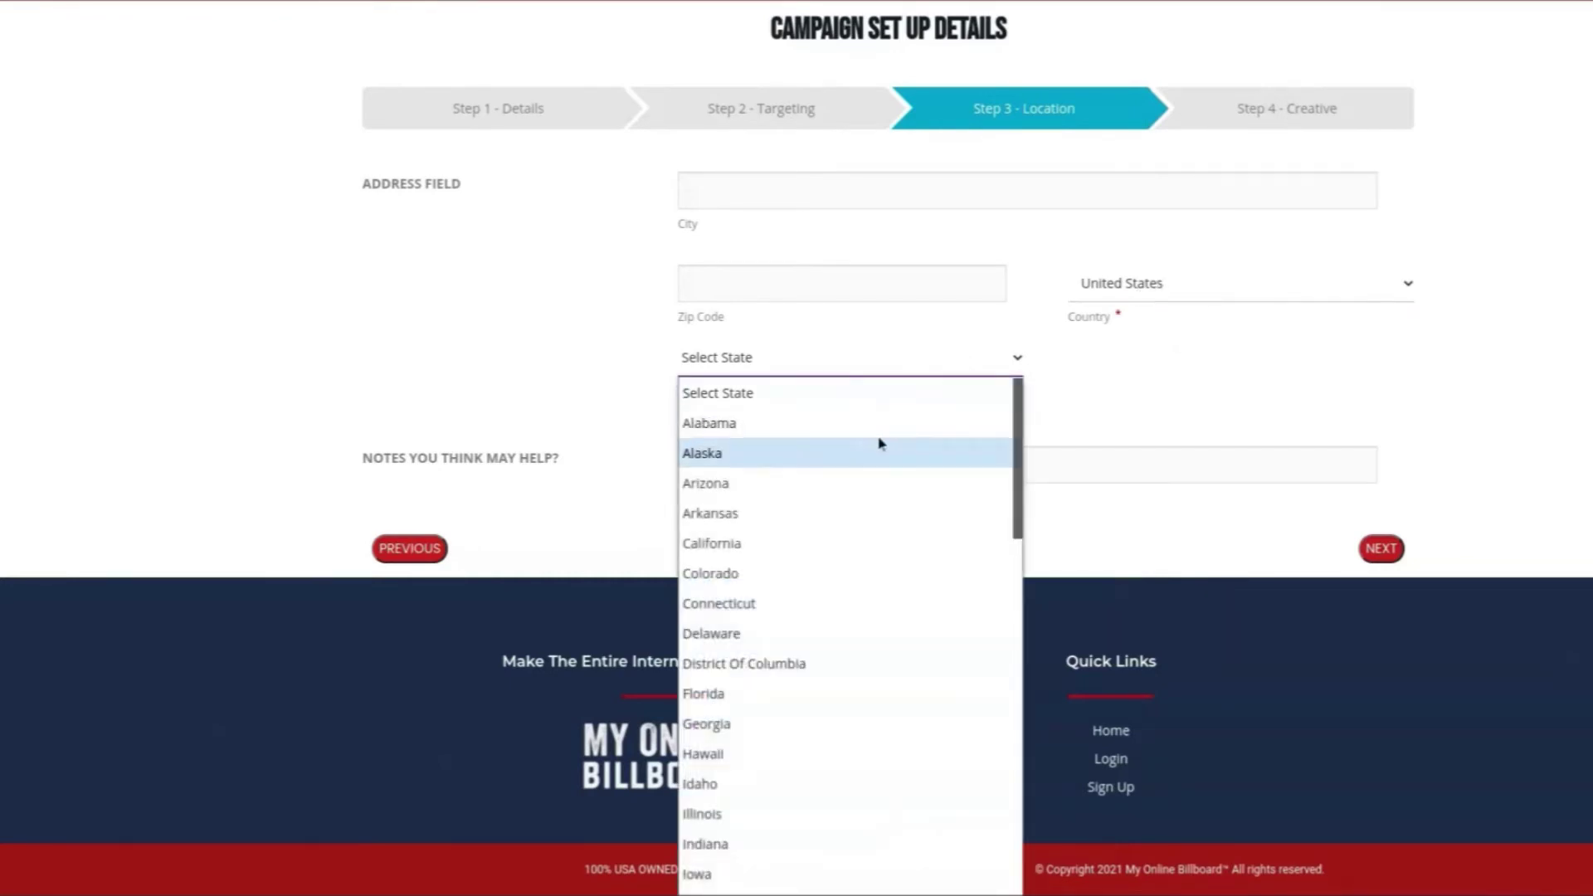
scroll(811, 695, "down", 5)
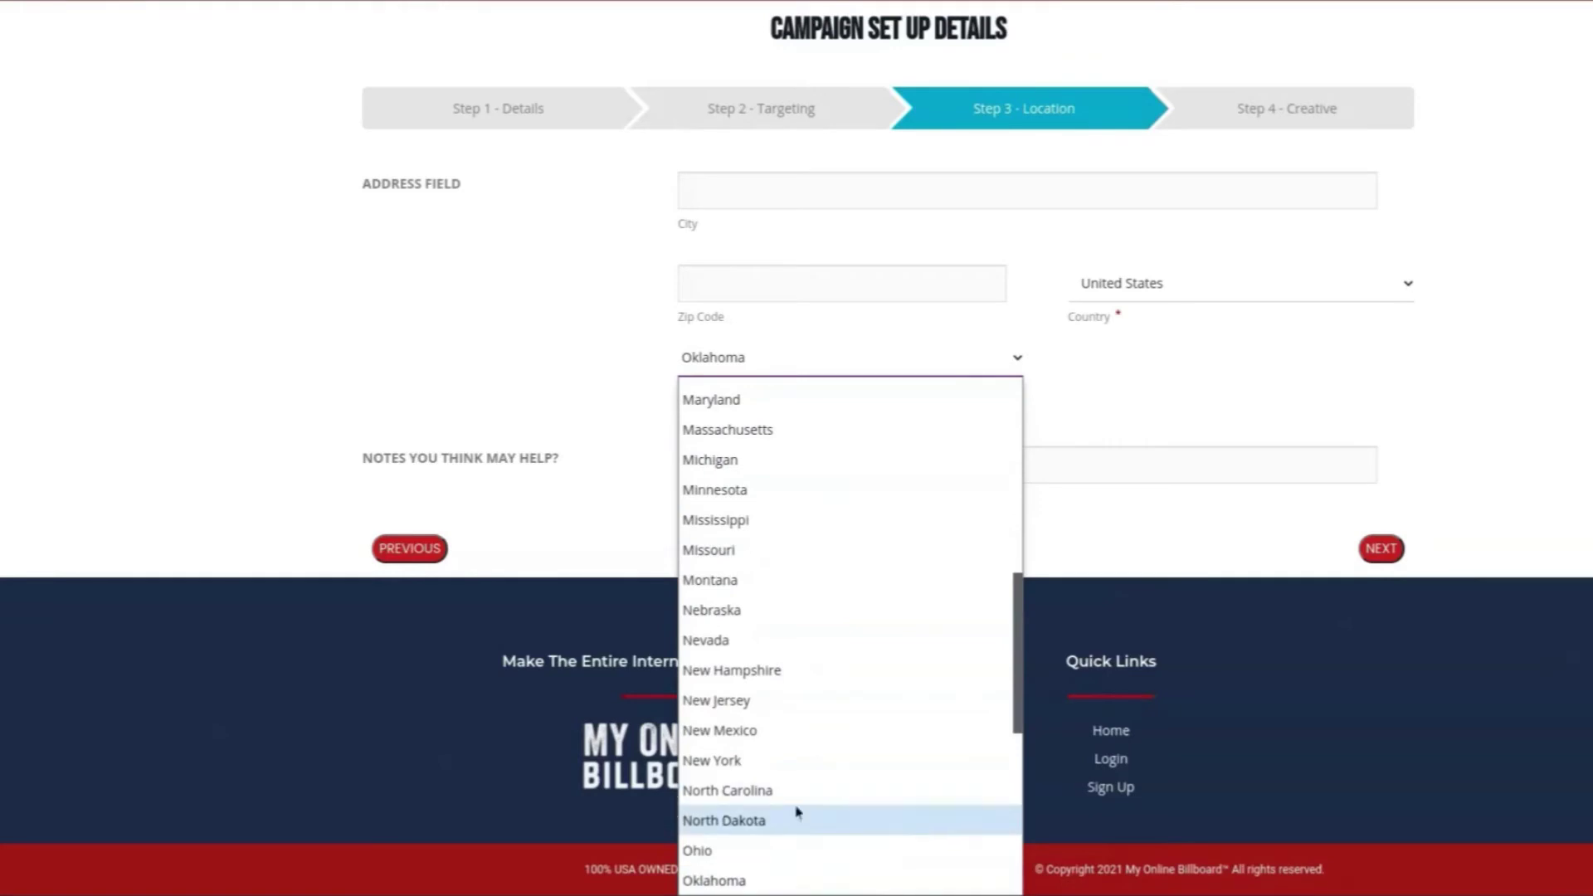
left_click(786, 885)
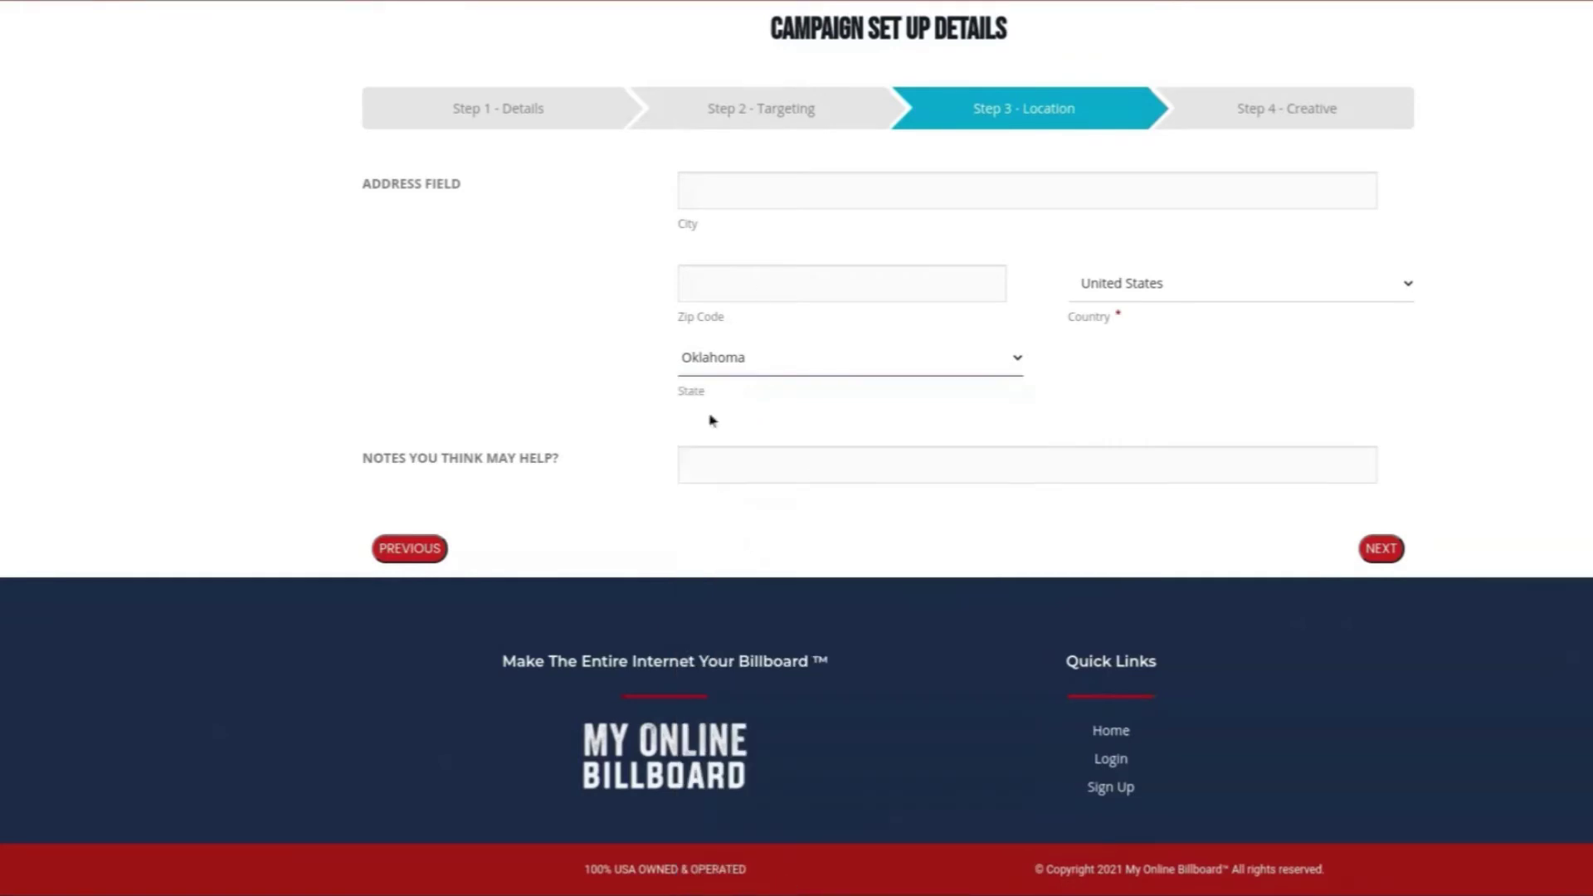
left_click(695, 284)
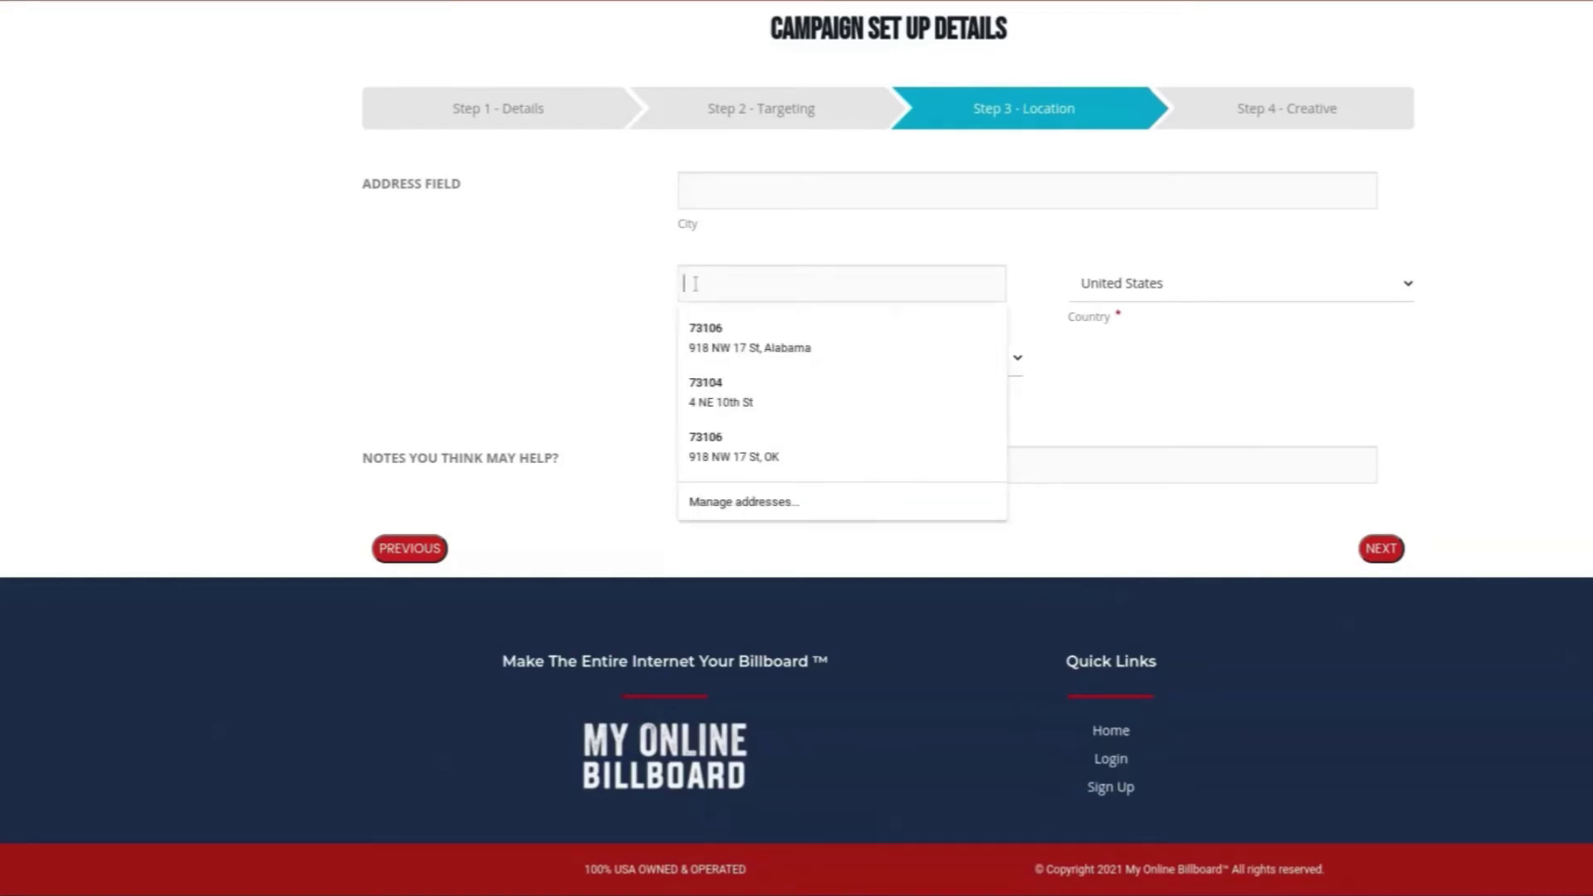
type("78787,")
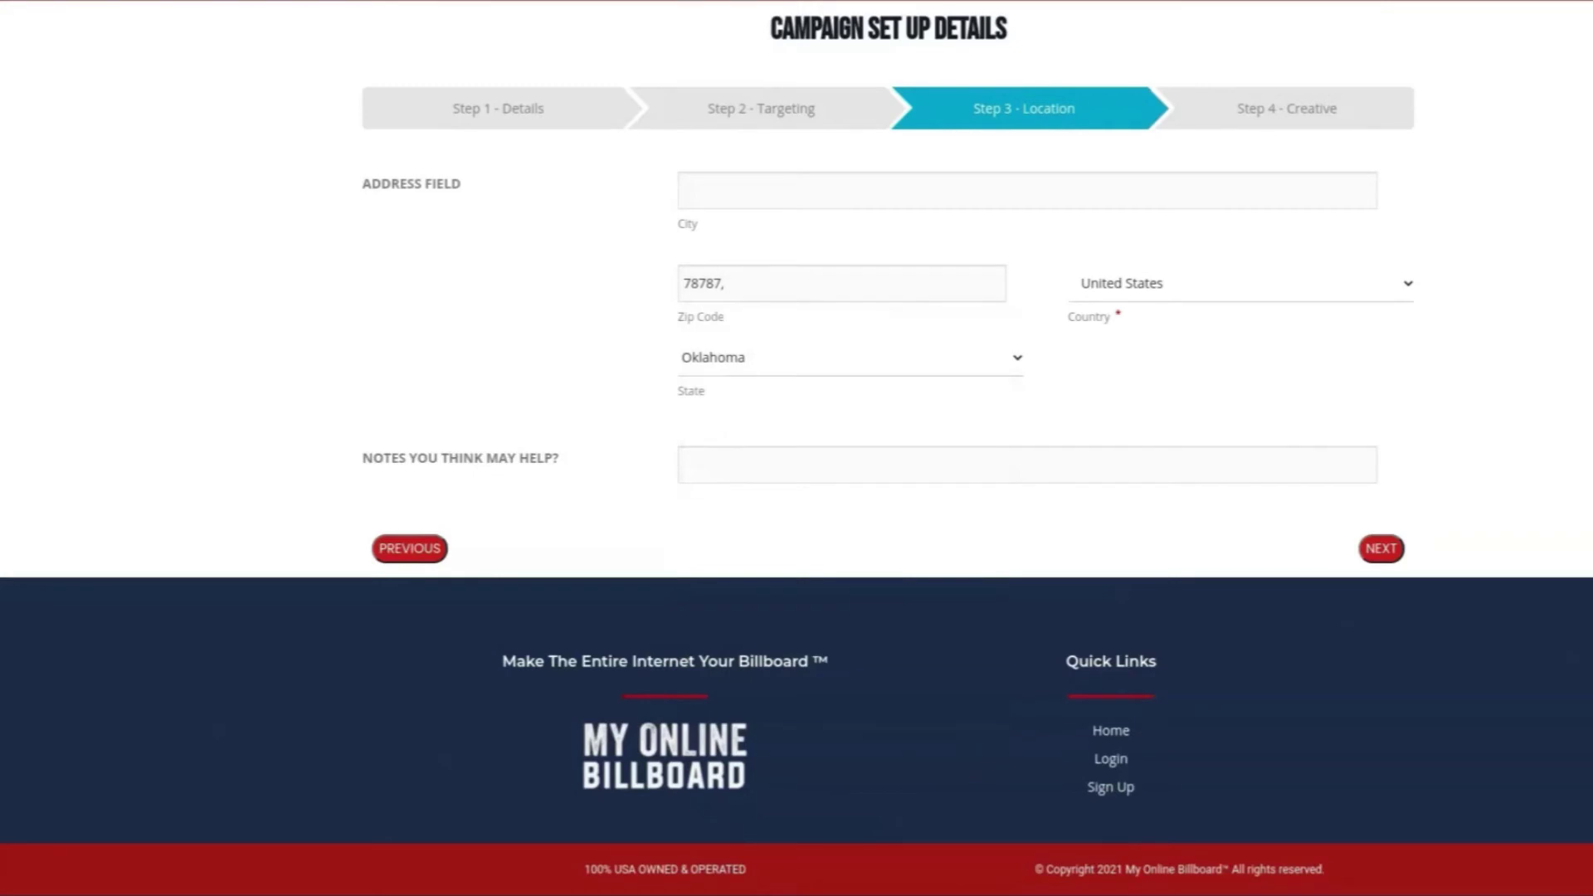
type("67676,")
On the Creative step, upload the women's activewear banner image
left_click(1382, 548)
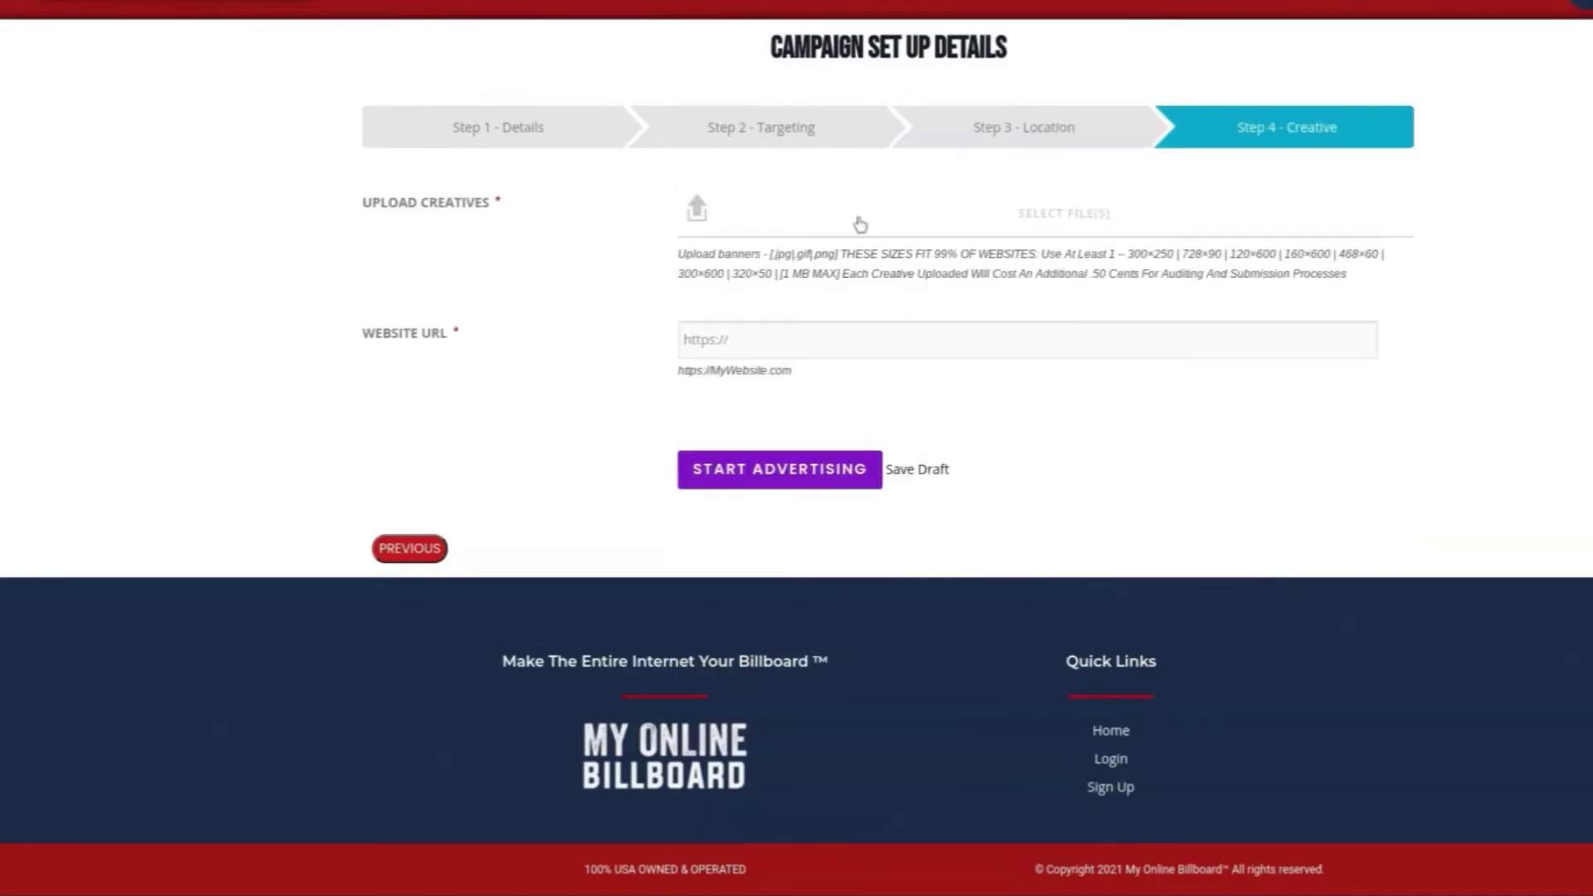
left_click(832, 209)
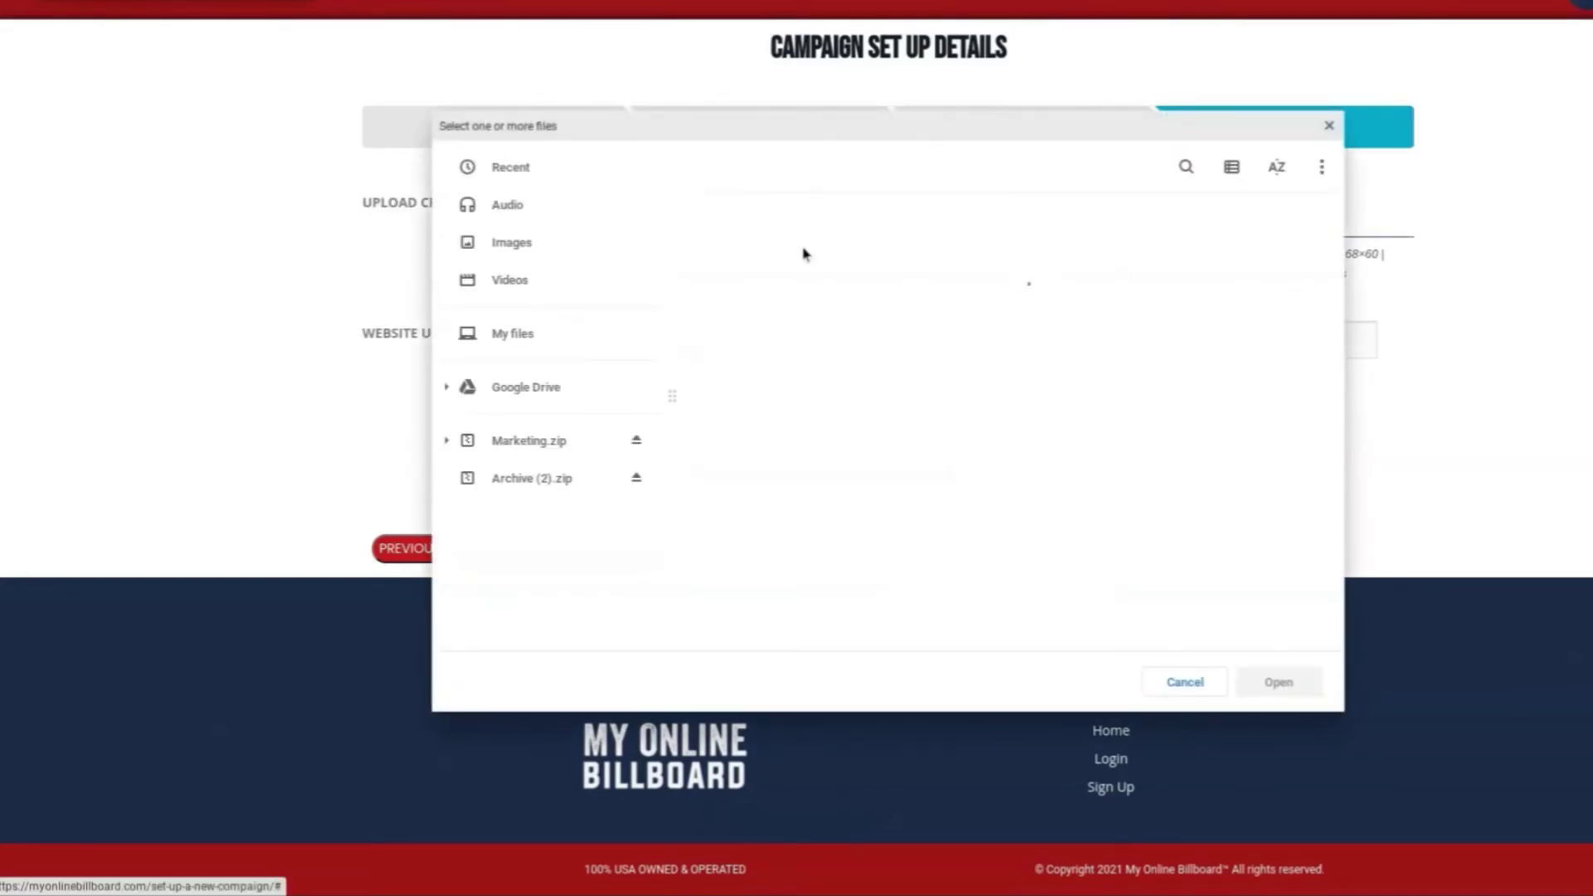
left_click(951, 343)
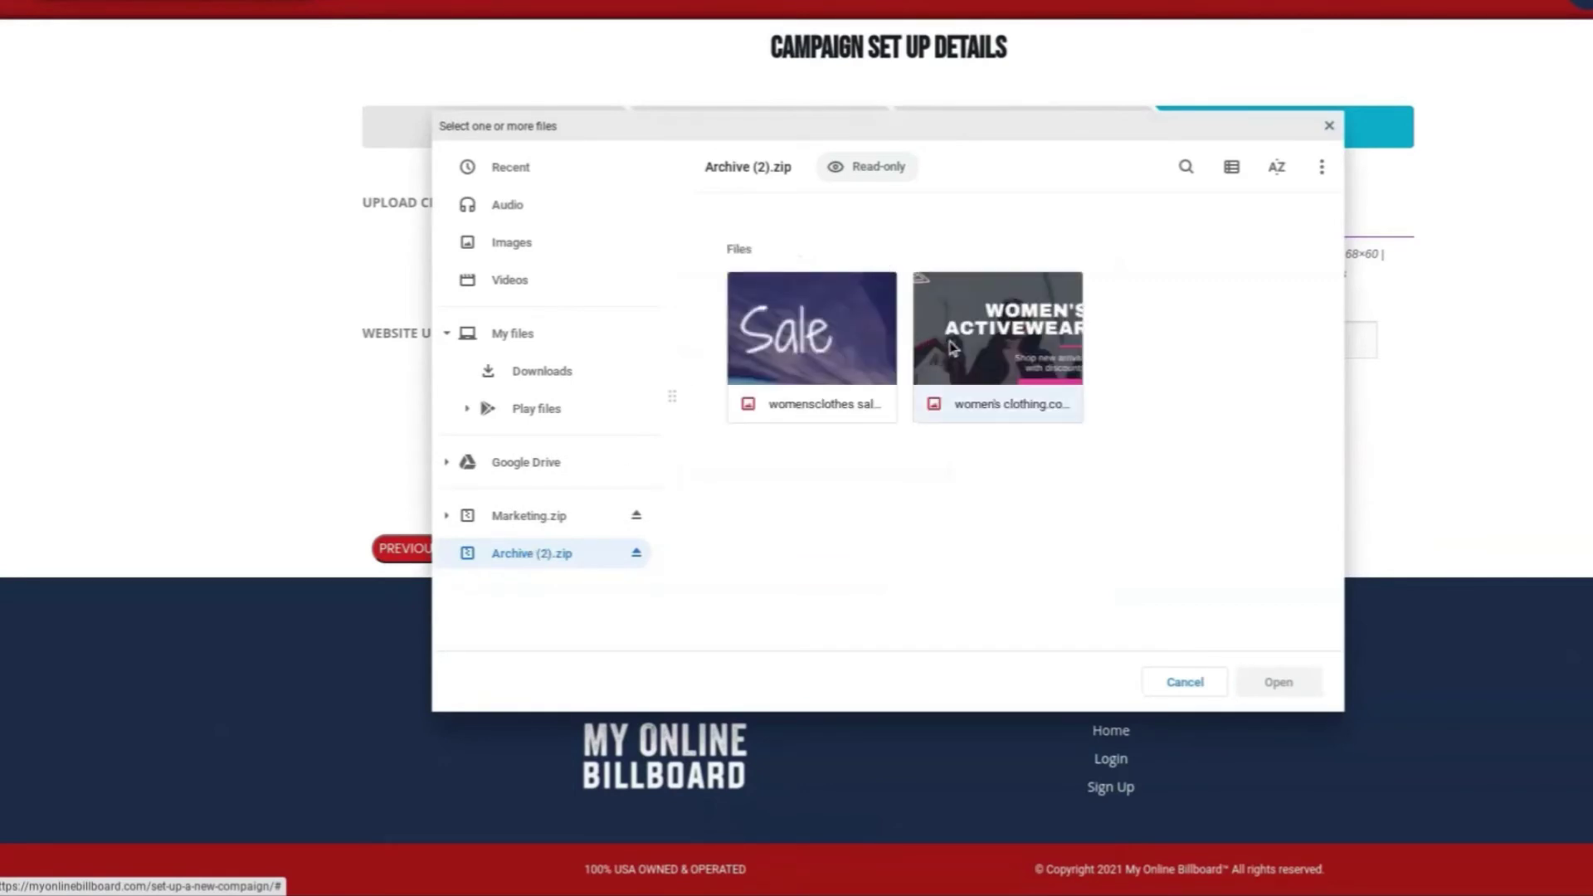
left_click(1293, 684)
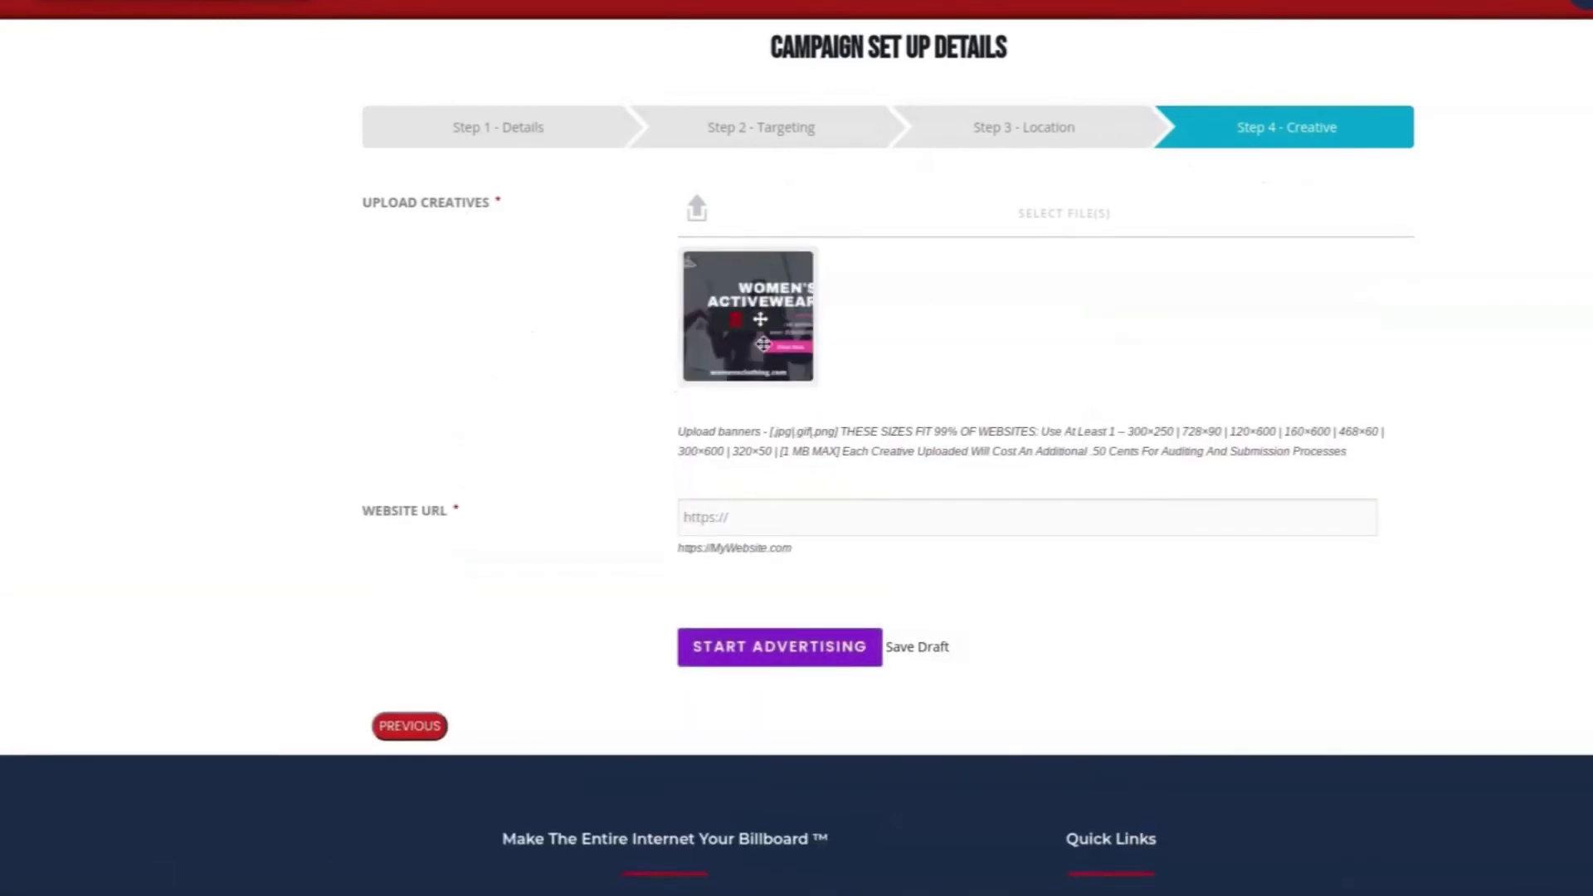
Enter the website delilahstore.com and submit the campaign with START ADVERTISING
left_click(813, 509)
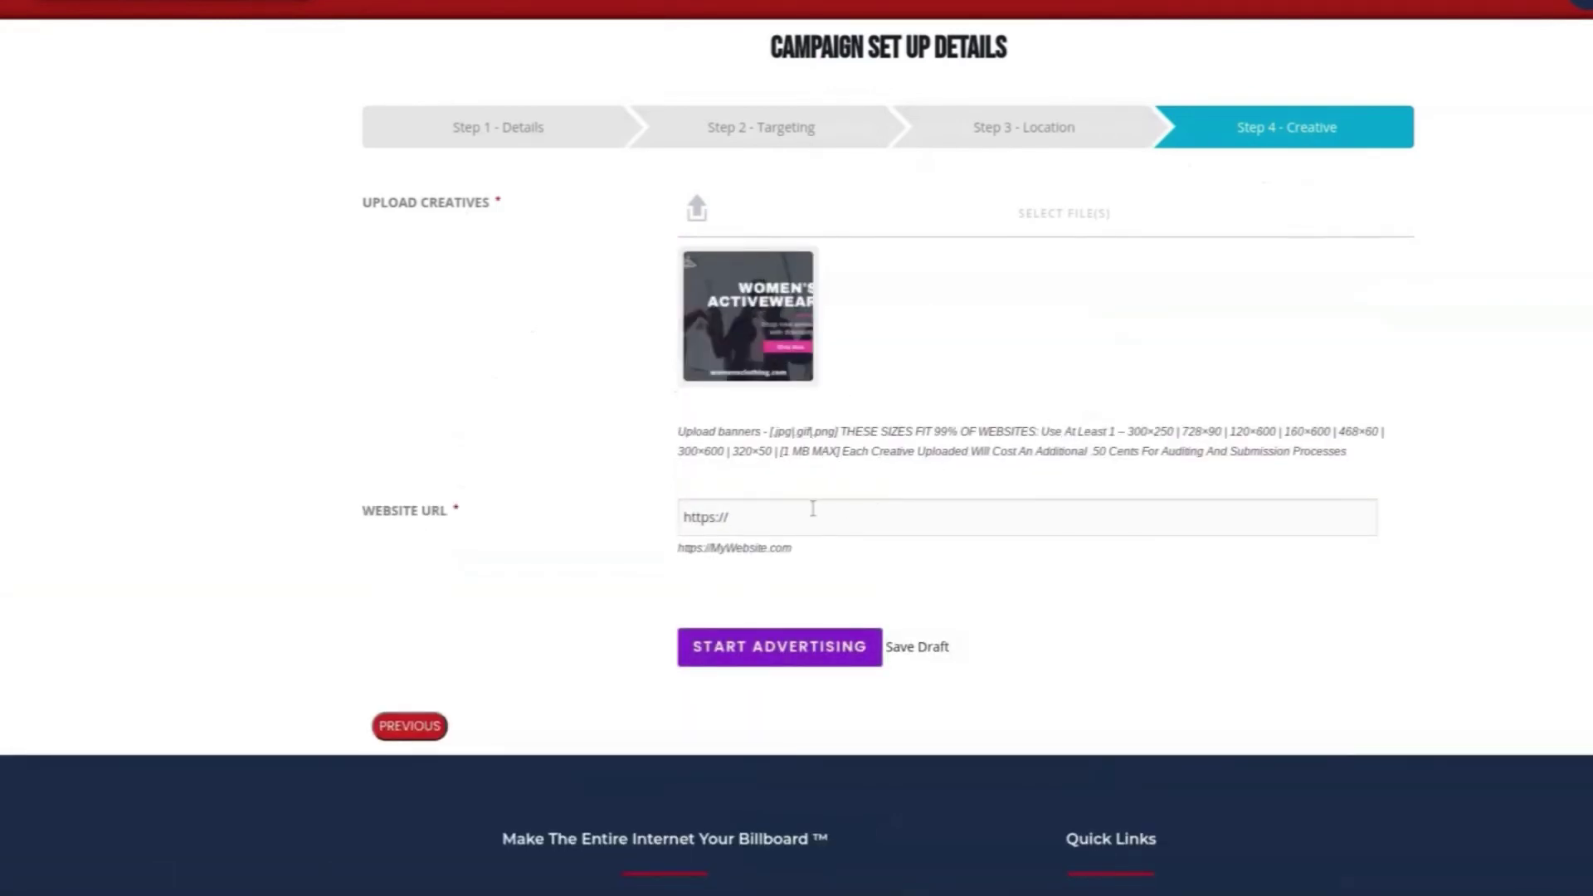
type("delilahstore.com")
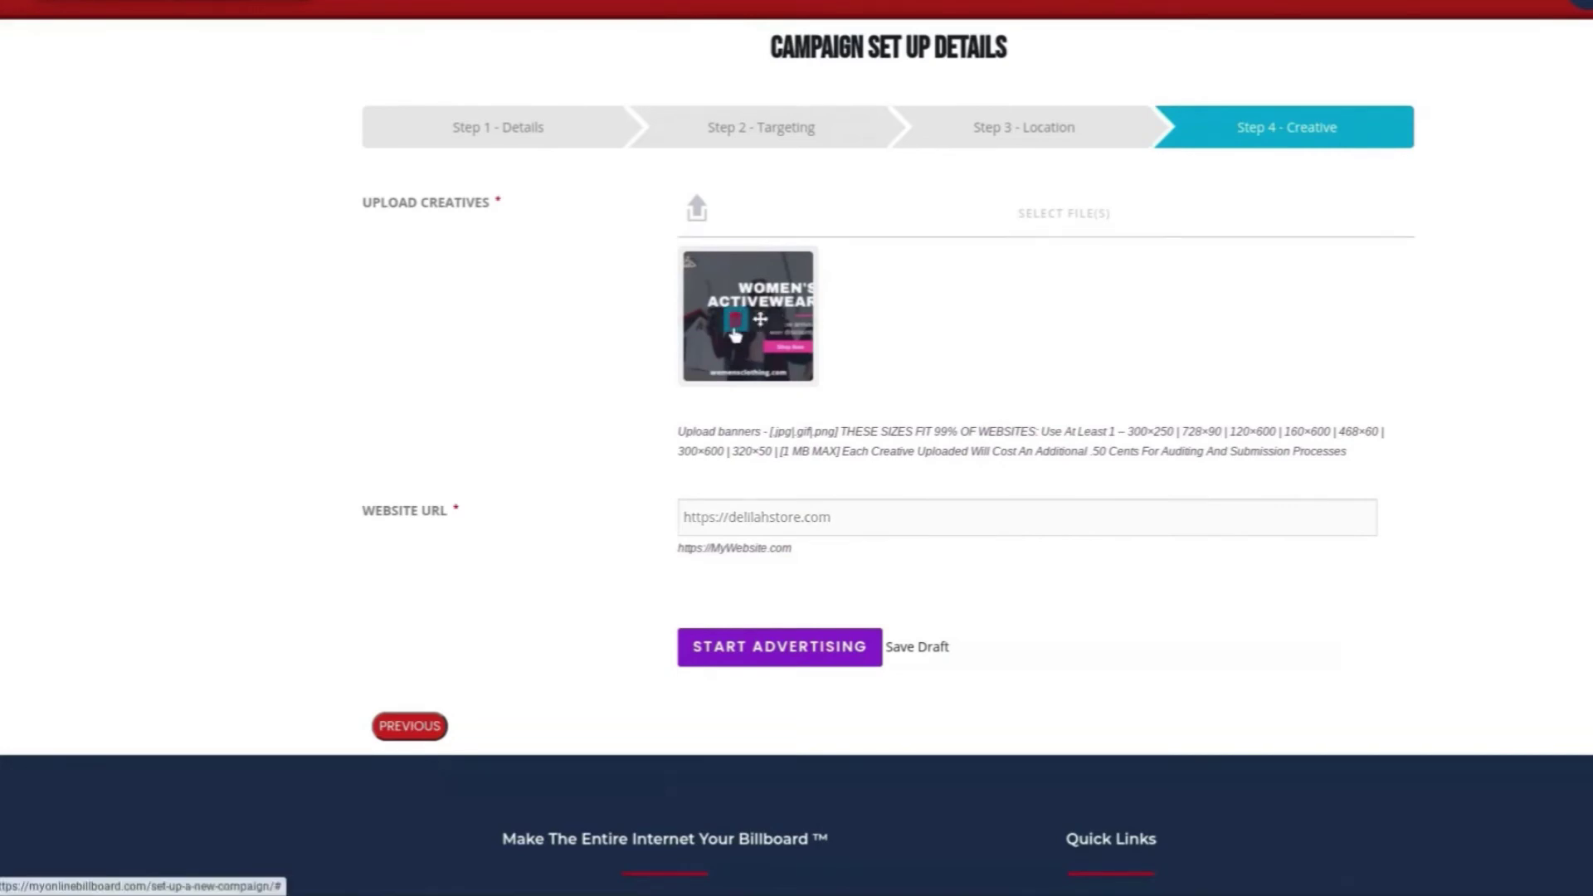
left_click(757, 656)
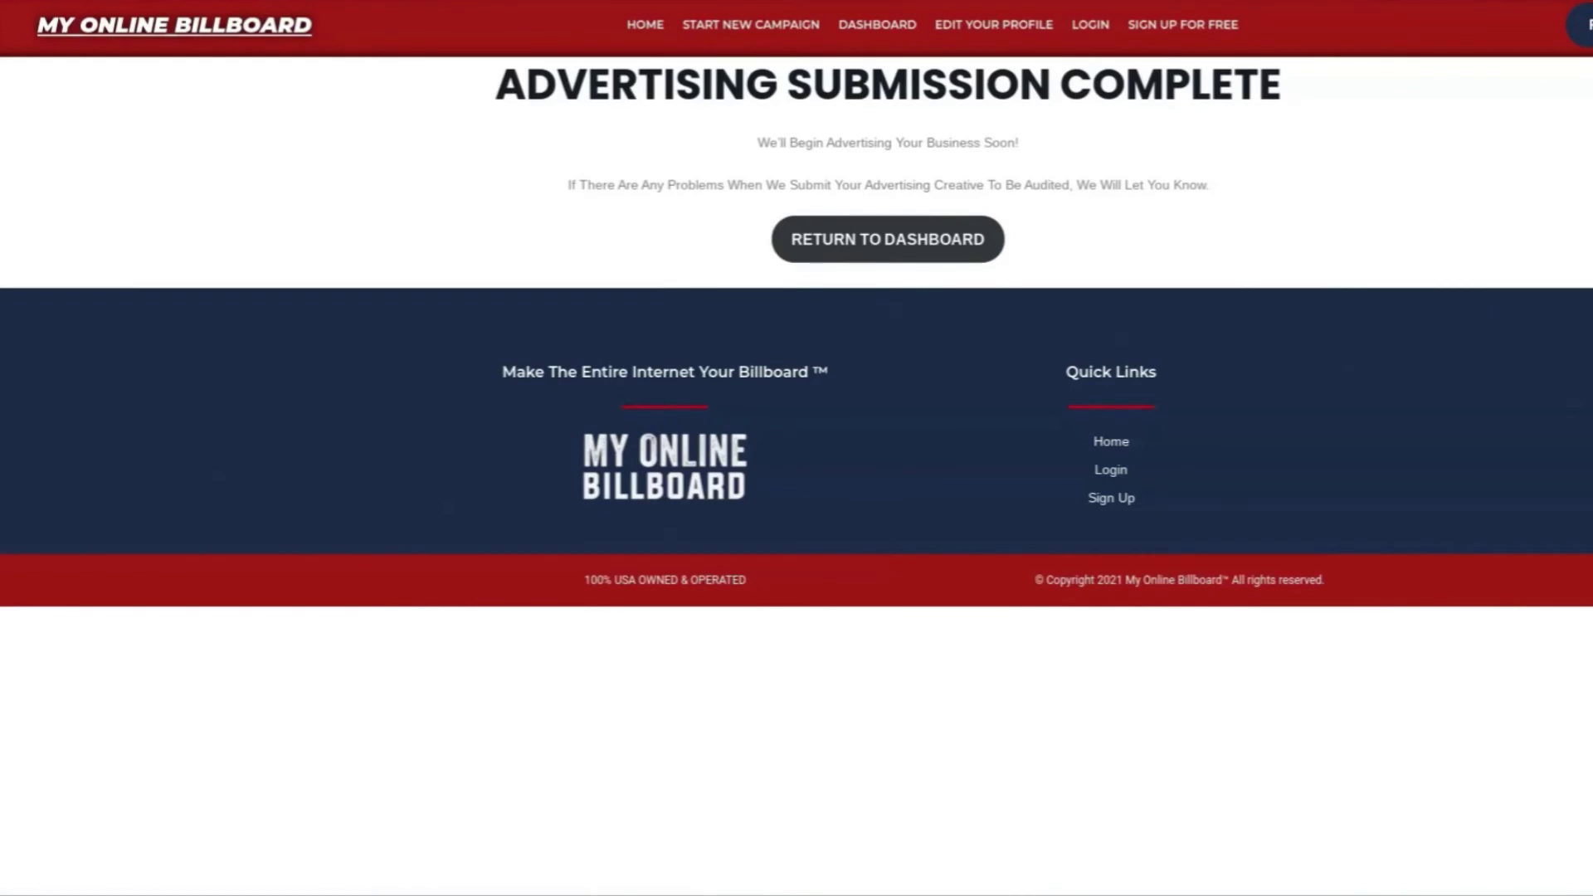
Return to the dashboard and open the delilah clothes campaign's details
left_click(905, 244)
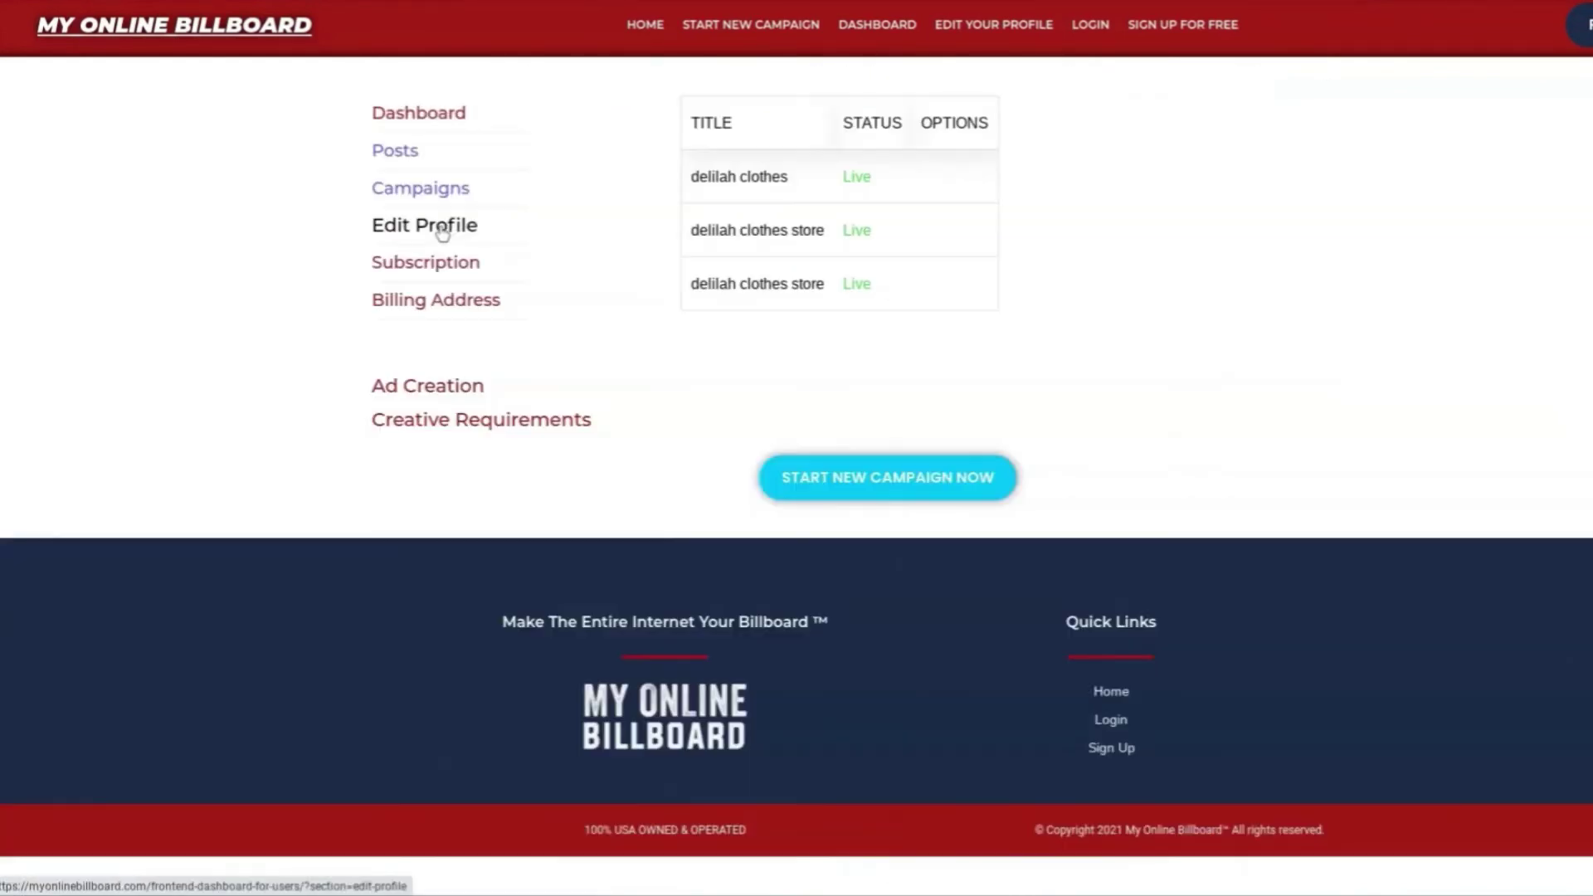
left_click(735, 180)
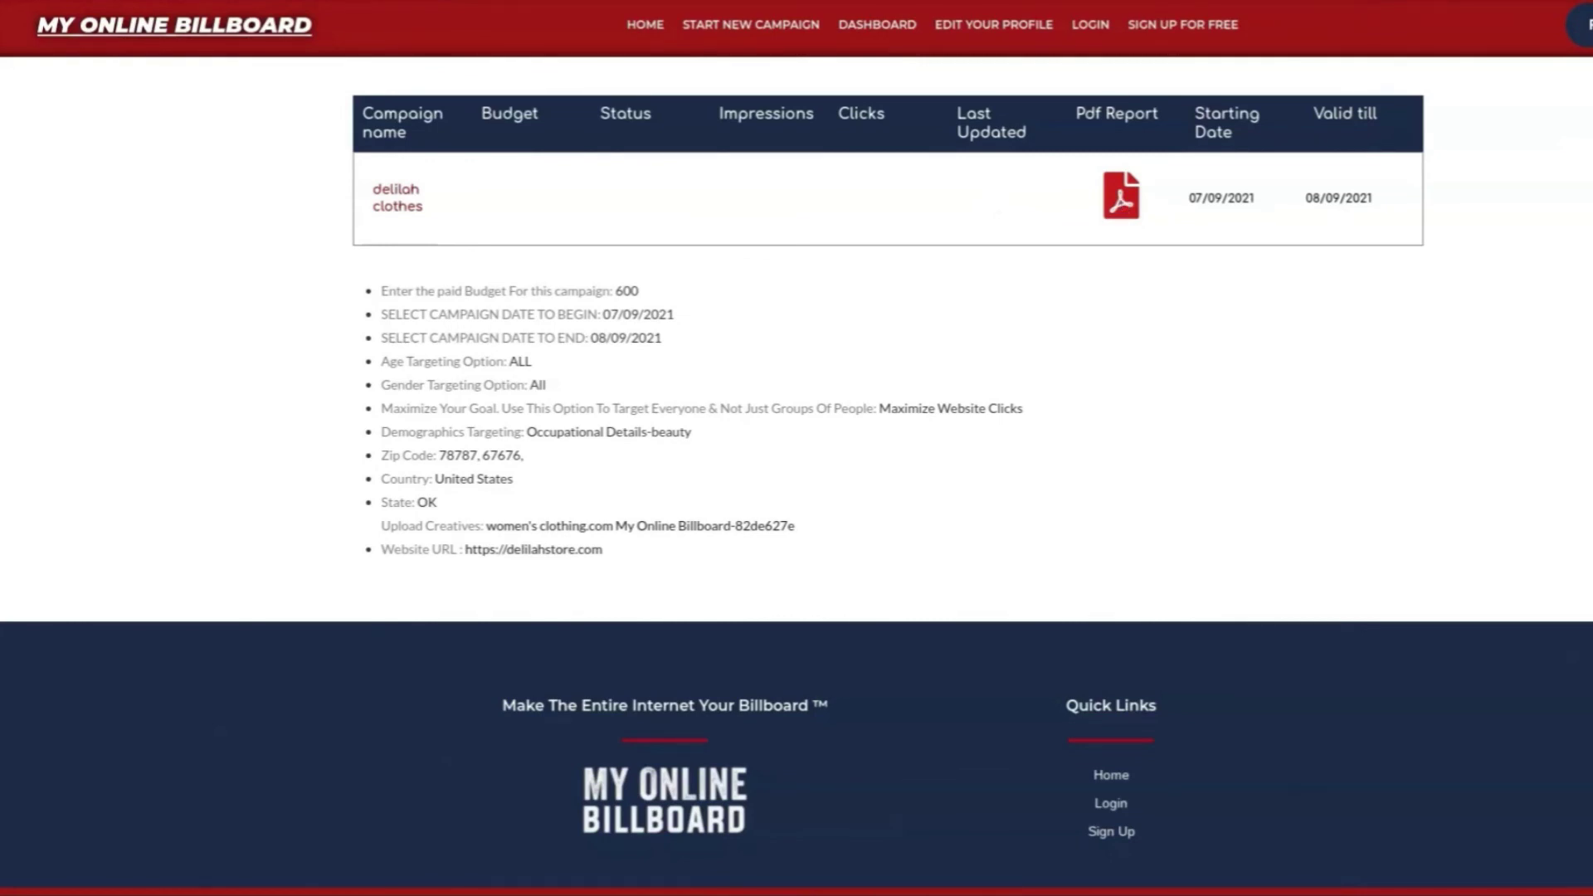
Return to the My Online Billboard home page and browse its '3 Easy Steps To Reach Millions' section
left_click(646, 32)
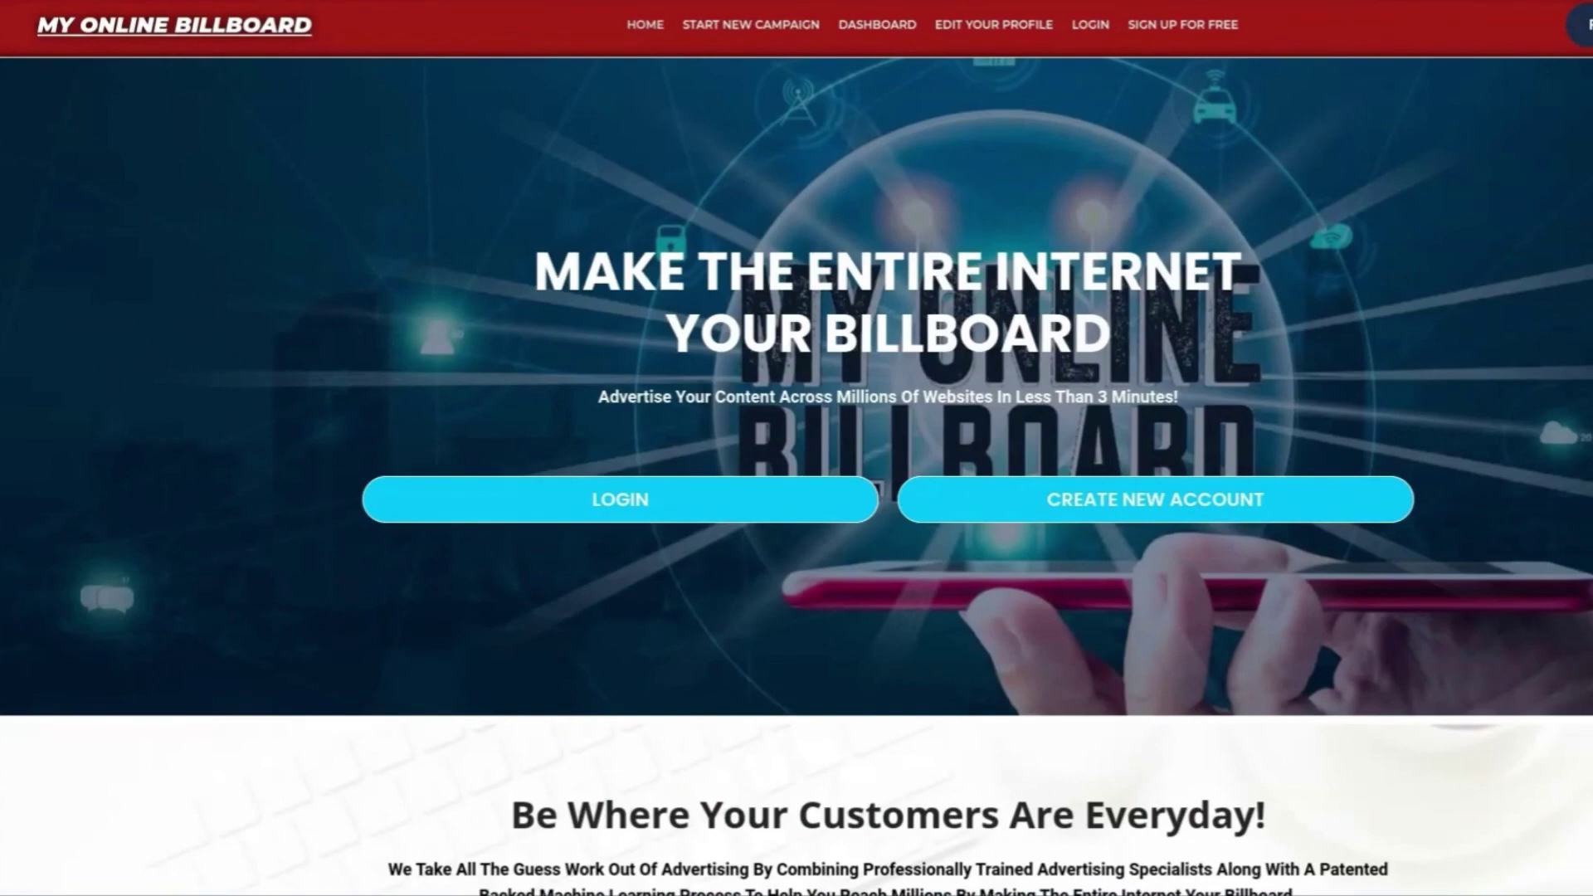
scroll(290, 589, "down", 10)
scroll(292, 596, "up", 2)
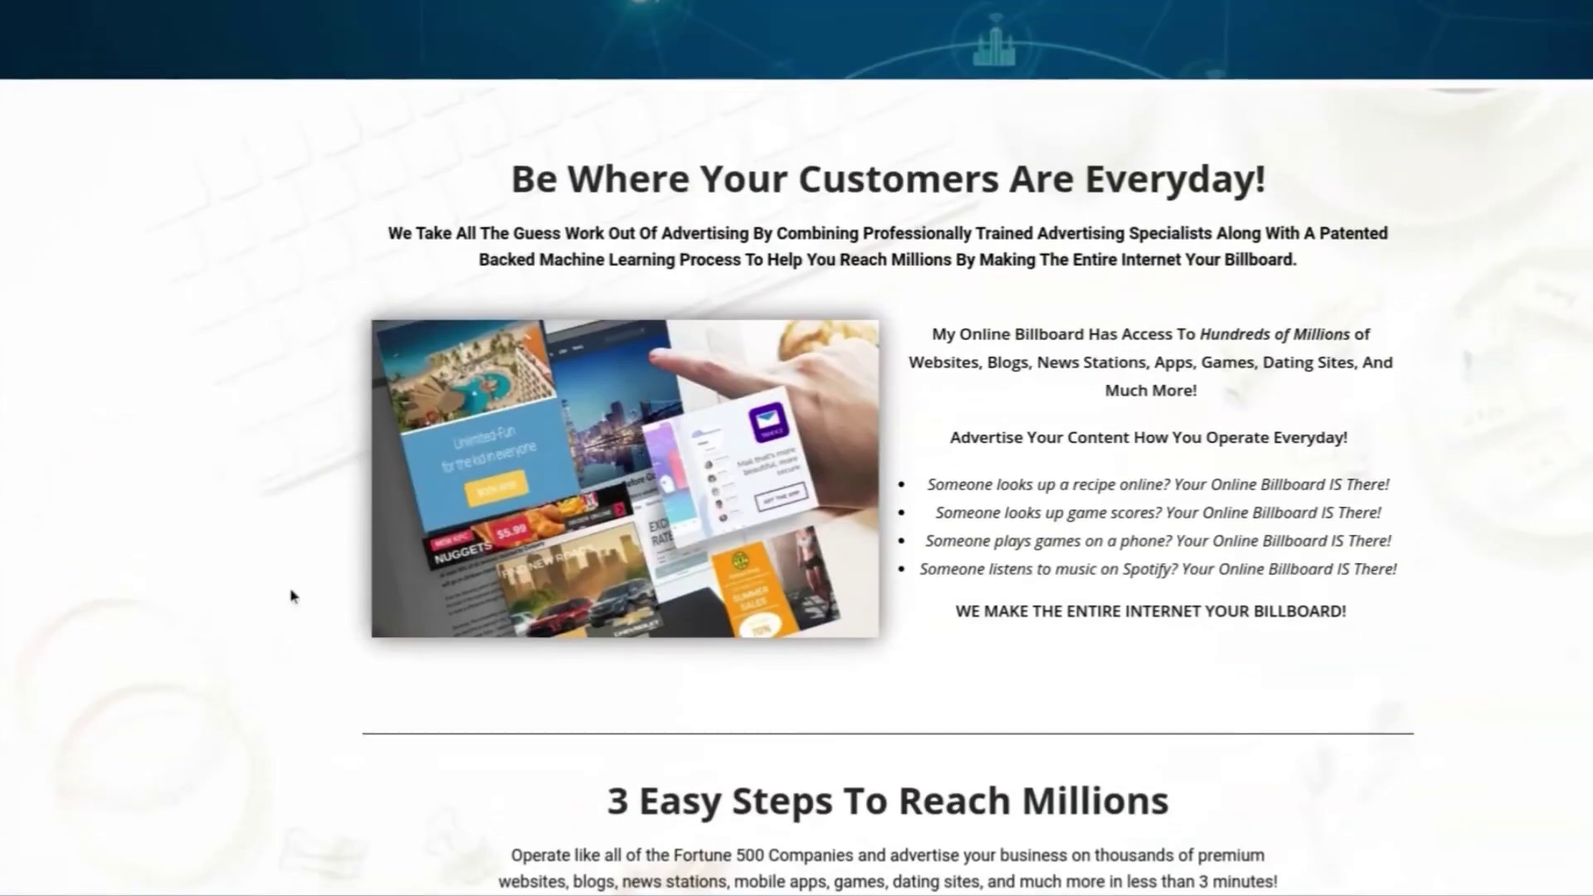
scroll(290, 596, "down", 10)
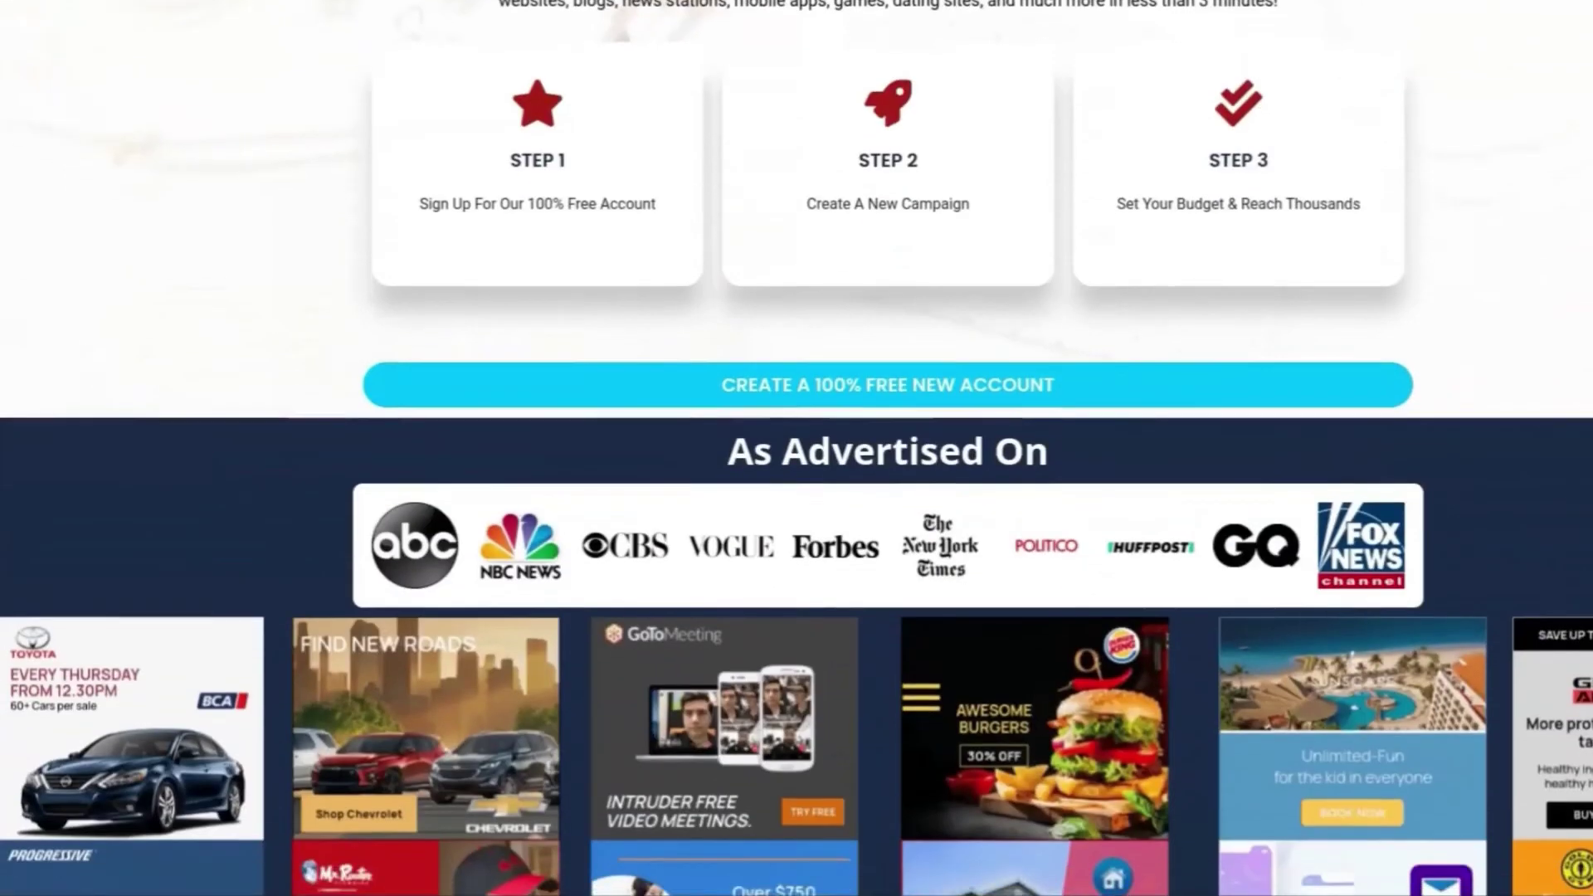
scroll(290, 596, "down", 5)
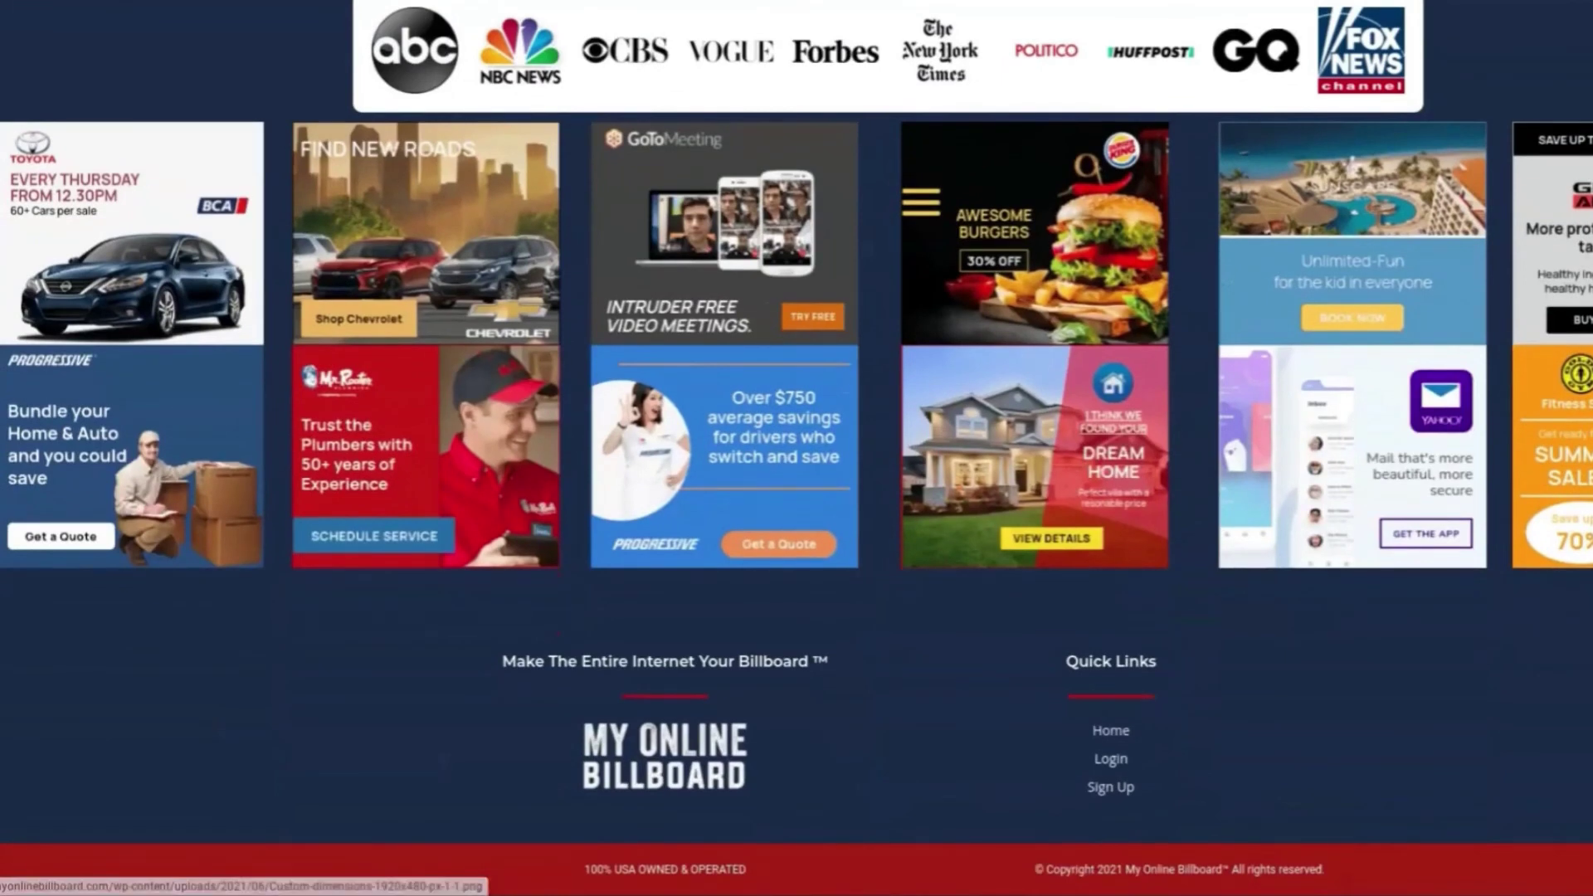
scroll(703, 711, "up", 2)
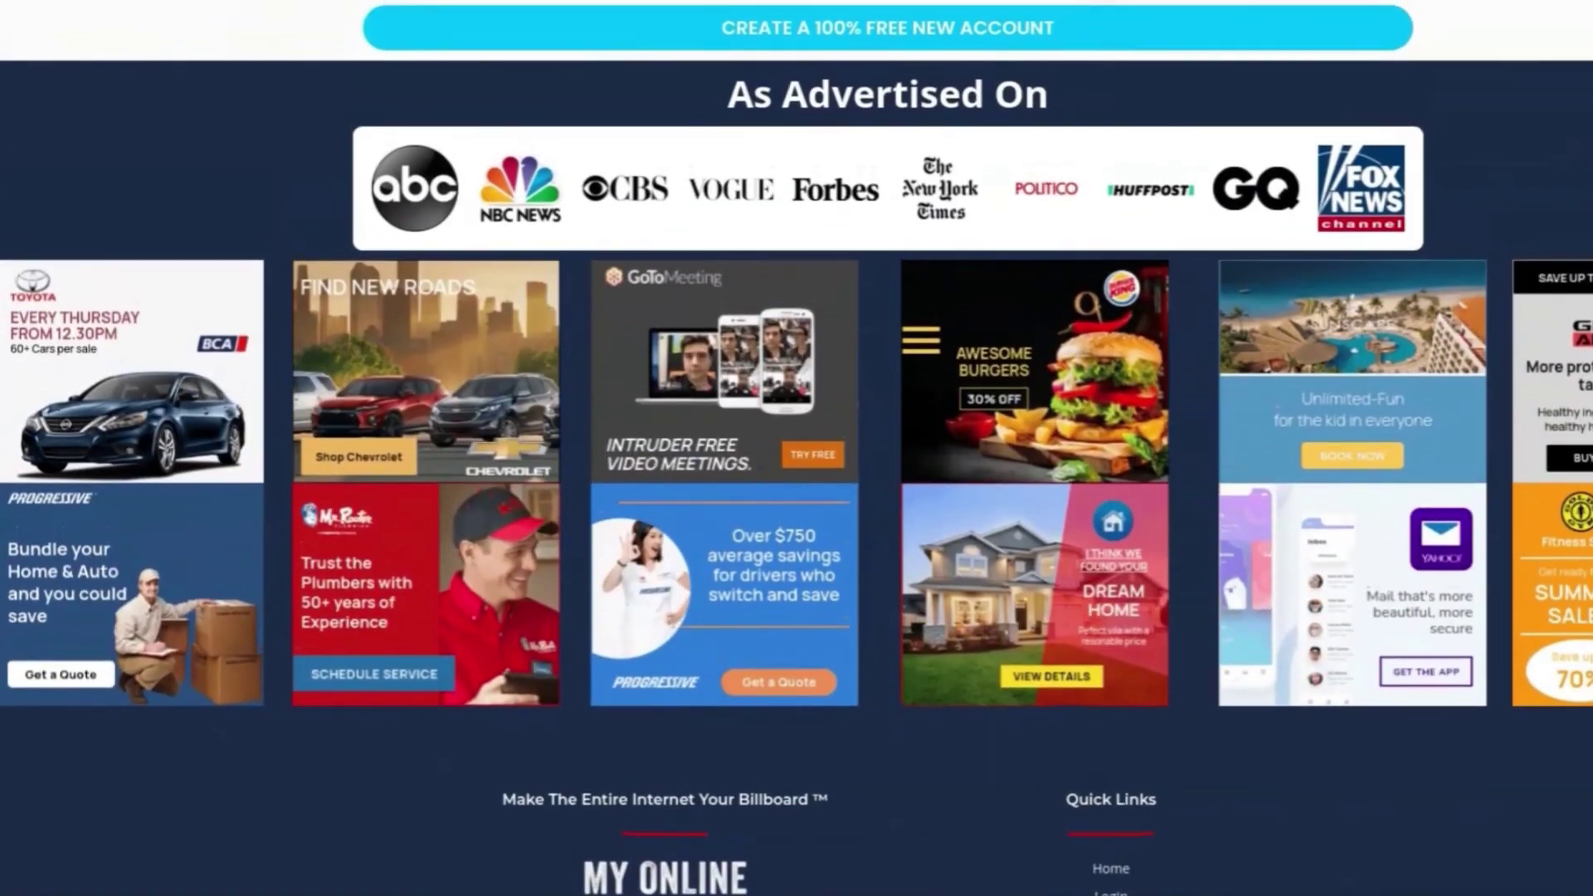
scroll(703, 710, "up", 10)
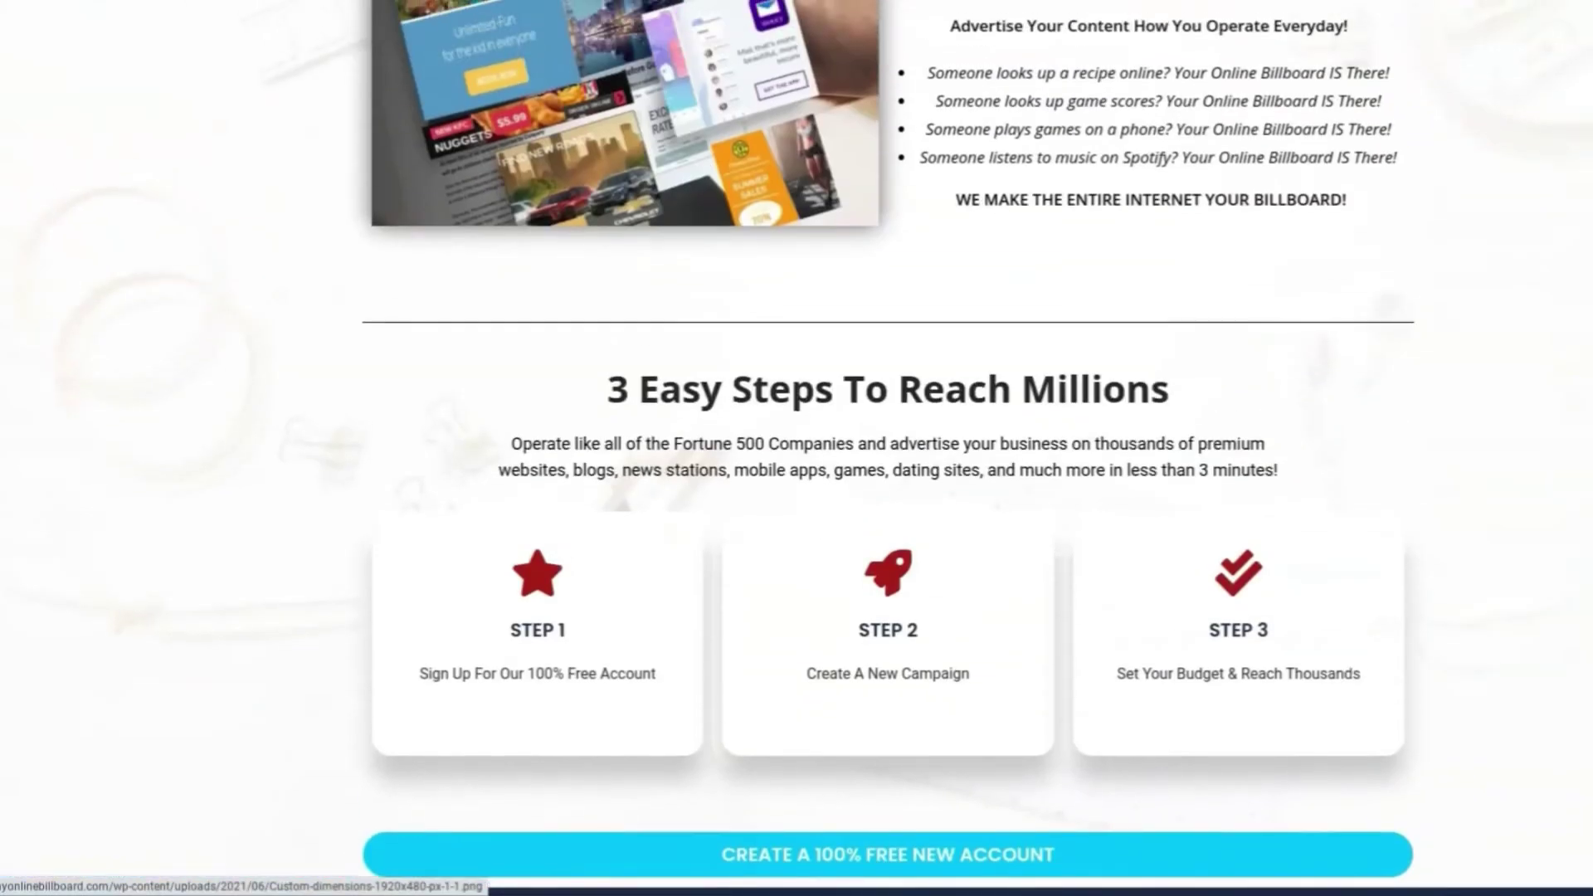